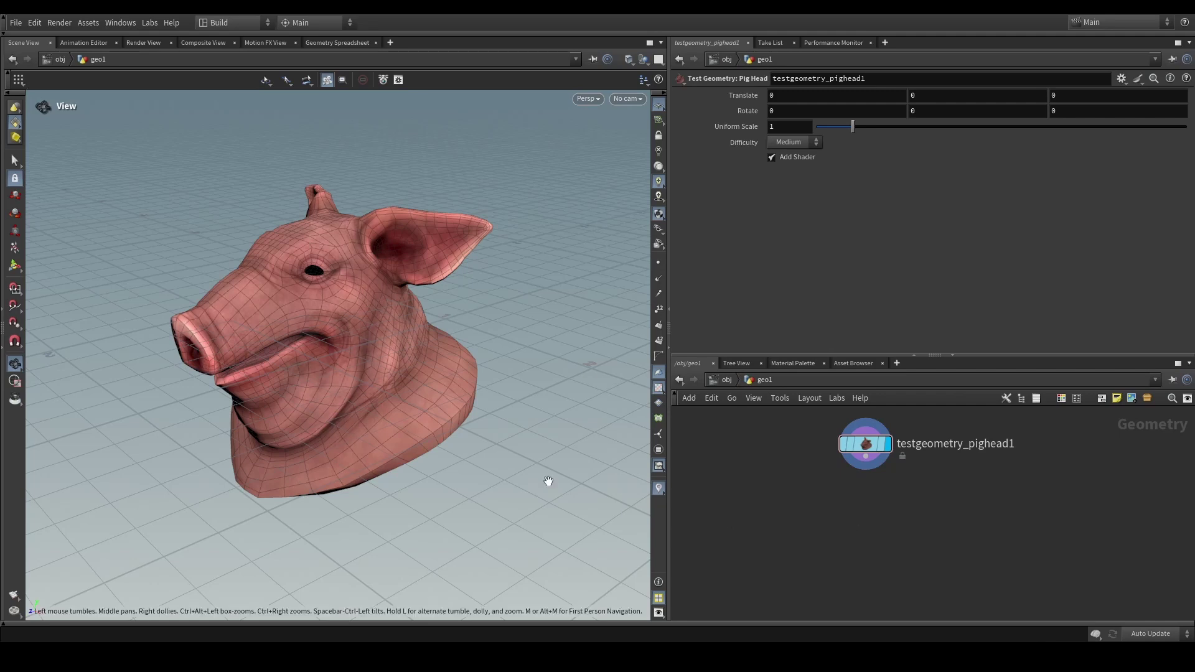
Step: Add a Scatter node, feed the testgeometry_pighead1 output into it, and display the scattered points
{"action": "mouse_move", "coordinate": [386, 448]}
{"action": "left_mouse_down"}
{"action": "mouse_move", "coordinate": [395, 392]}
{"action": "mouse_move", "coordinate": [349, 432]}
{"action": "mouse_move", "coordinate": [392, 439]}
{"action": "mouse_move", "coordinate": [382, 429]}
{"action": "left_mouse_up"}
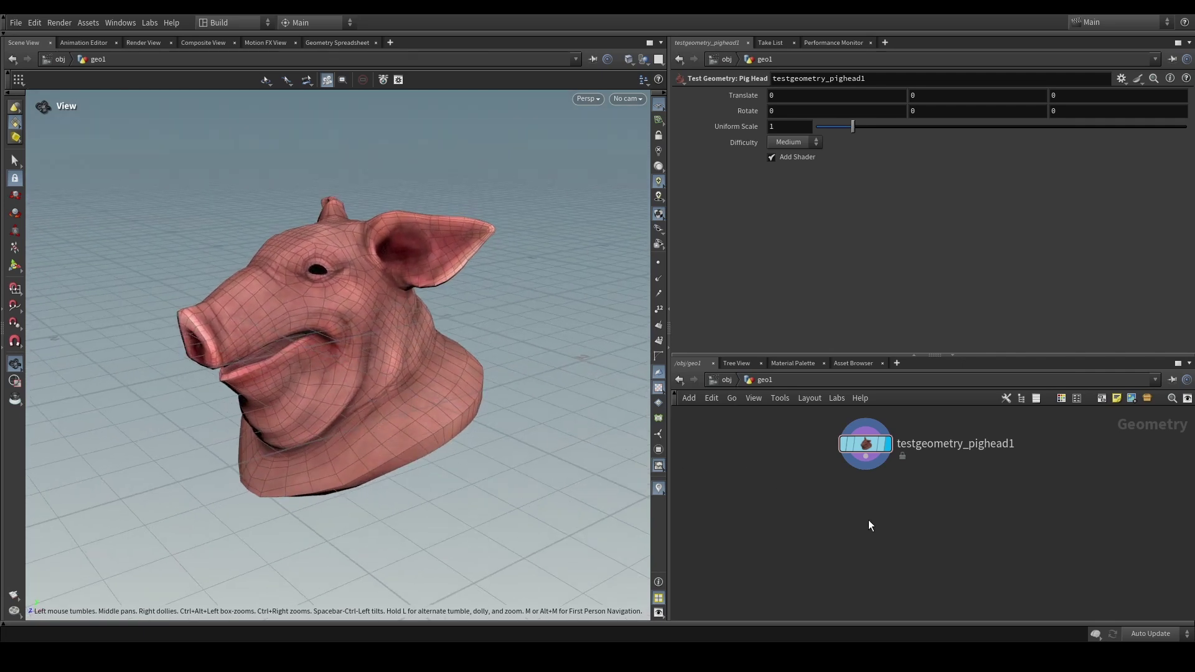
{"action": "key", "text": "Tab"}
{"action": "type", "text": "scat"}
{"action": "key", "text": "Return"}
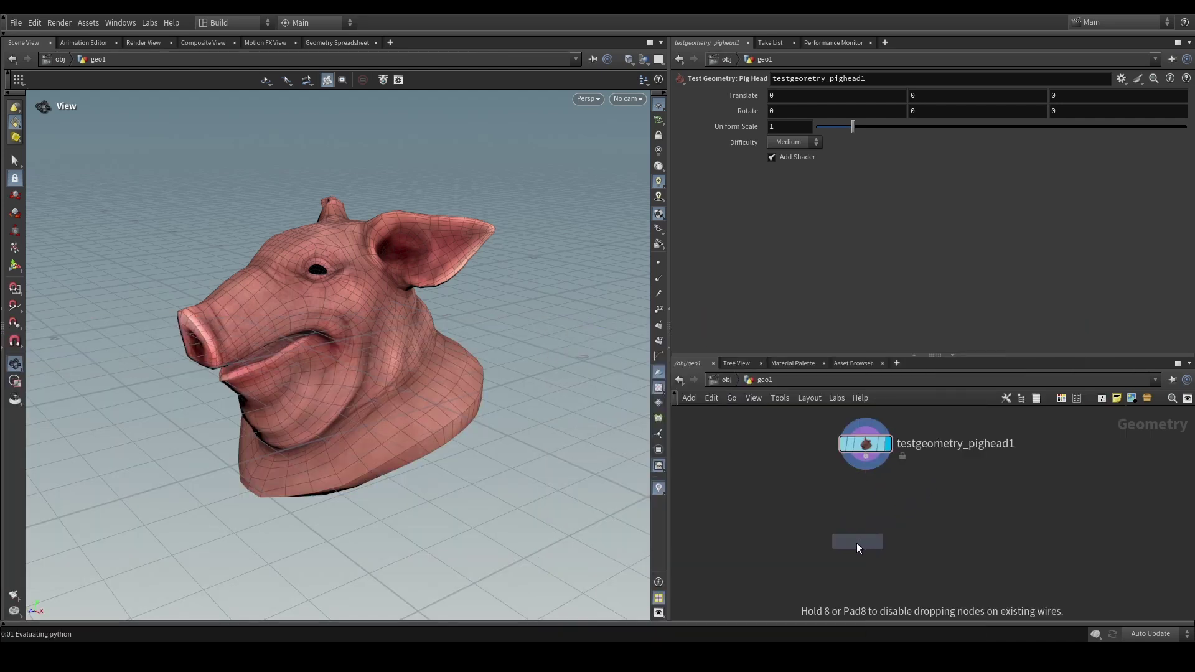
{"action": "left_click", "coordinate": [853, 547]}
{"action": "left_click", "coordinate": [866, 457]}
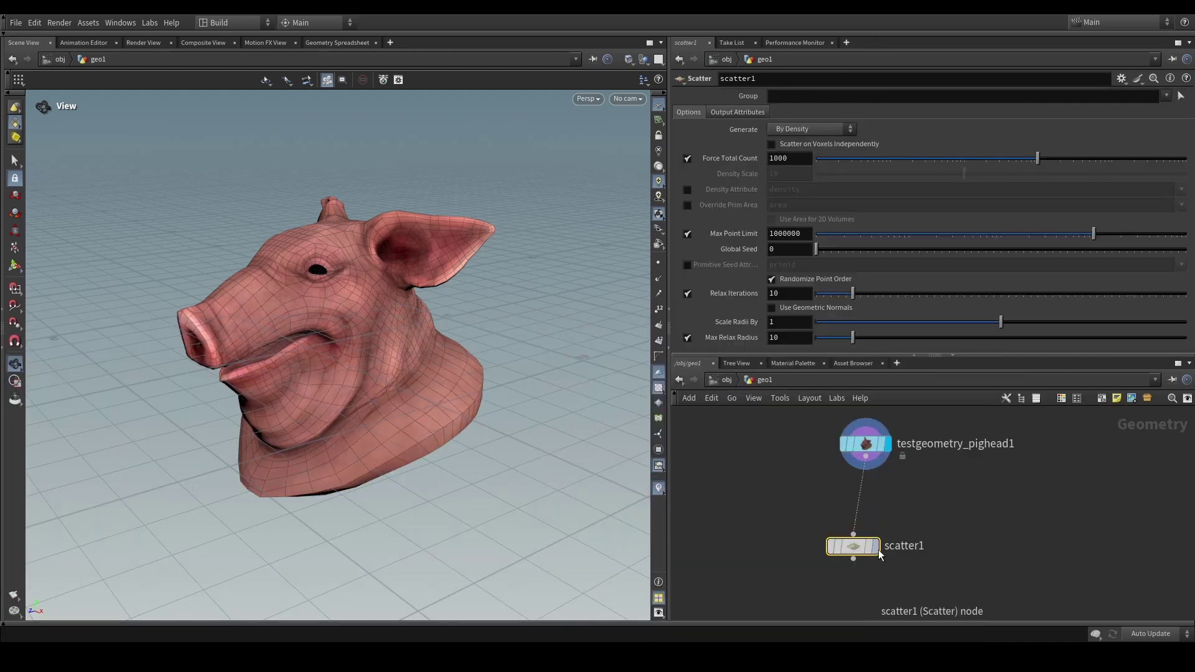
{"action": "left_click", "coordinate": [853, 534]}
{"action": "left_click", "coordinate": [876, 547]}
Step: Set scatter1's Force Total Count to 2467, and readjust it to 1642
{"action": "left_click_drag", "start_coordinate": [342, 338], "coordinate": [429, 337]}
{"action": "left_click_drag", "start_coordinate": [774, 520], "coordinate": [939, 592]}
{"action": "left_click_drag", "start_coordinate": [459, 349], "coordinate": [437, 379]}
{"action": "left_click_drag", "start_coordinate": [365, 312], "coordinate": [383, 283]}
{"action": "left_click_drag", "start_coordinate": [987, 158], "coordinate": [1067, 166]}
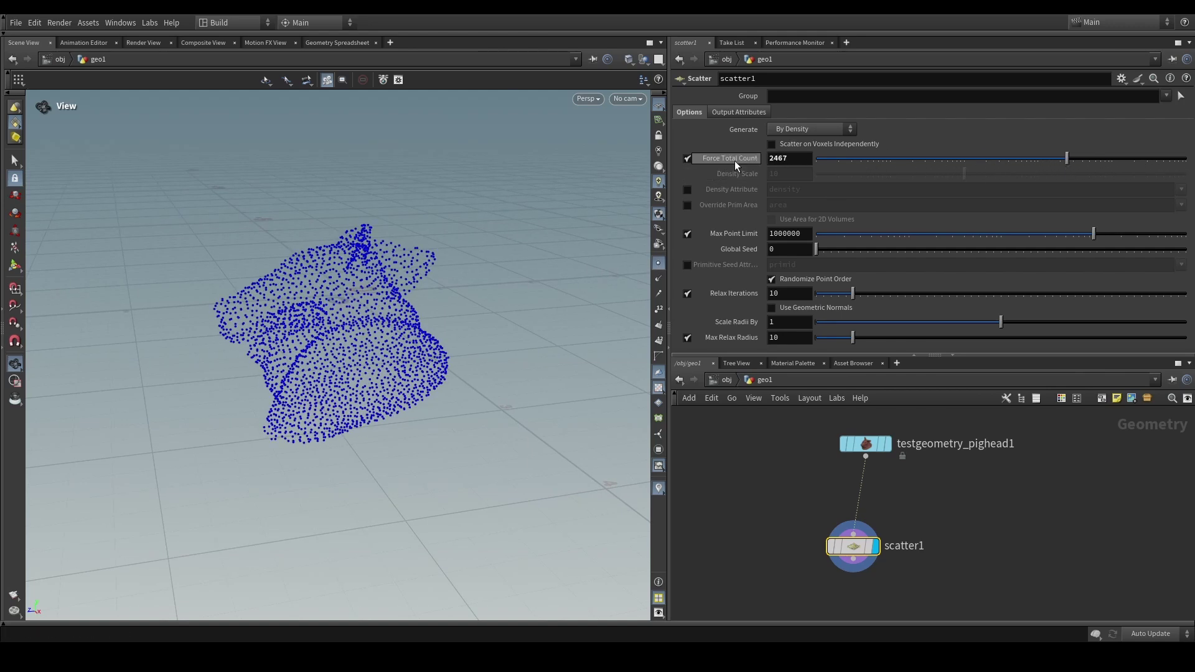
{"action": "left_click_drag", "start_coordinate": [349, 393], "coordinate": [404, 352]}
{"action": "left_click_drag", "start_coordinate": [992, 159], "coordinate": [1054, 161]}
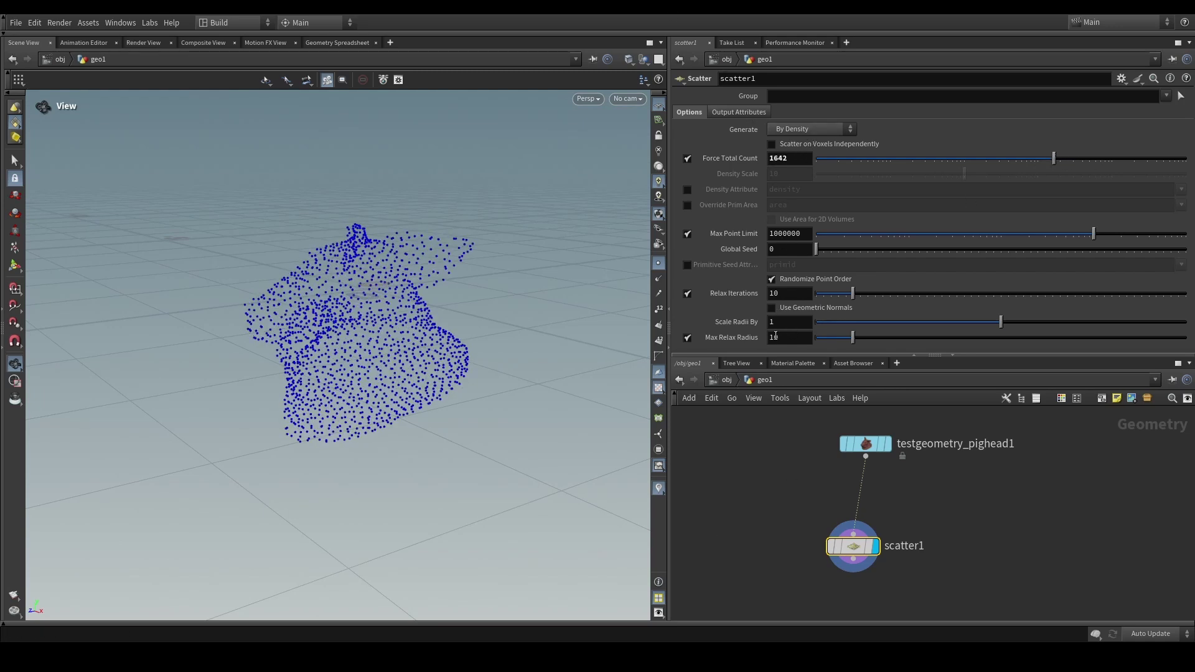
Step: Add a second, unconnected Scatter node beside the network and set its Force Total Count to 3114
{"action": "key", "text": "Tab"}
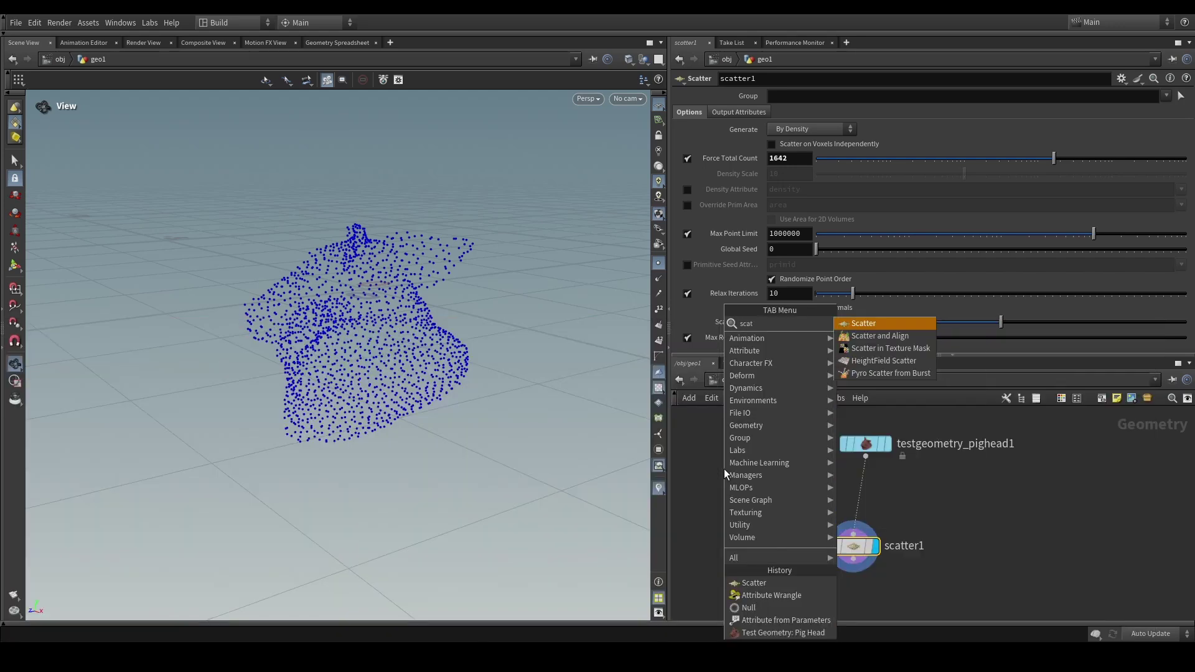
{"action": "key", "text": "Return"}
{"action": "left_click", "coordinate": [724, 473]}
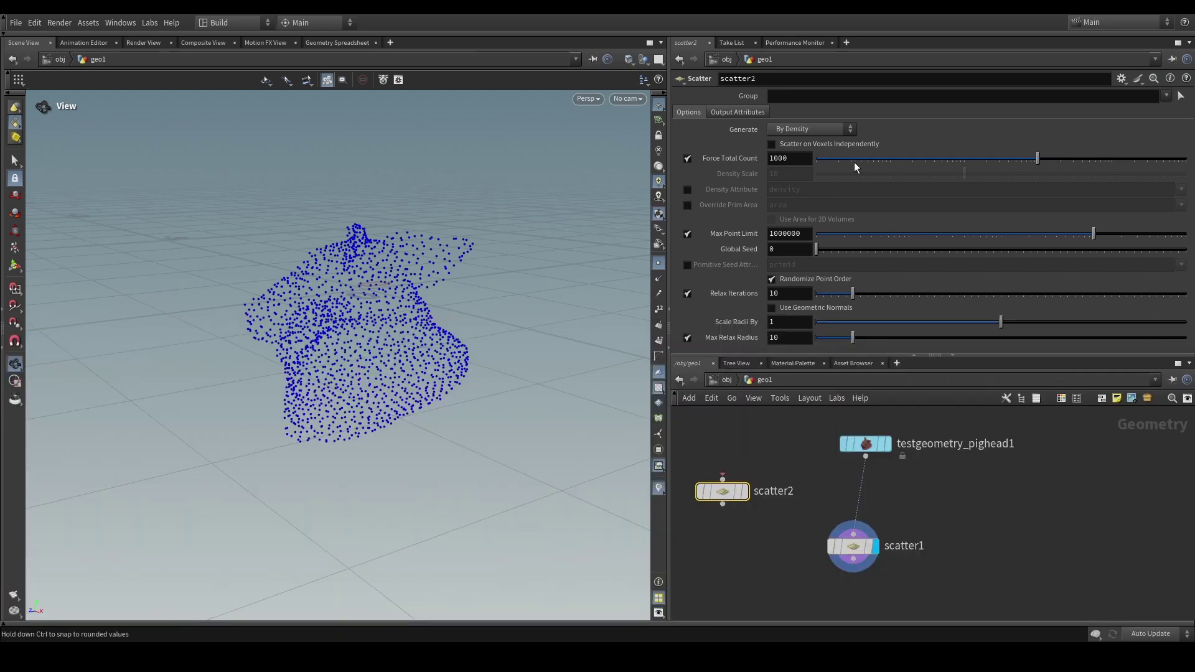
{"action": "left_click_drag", "start_coordinate": [855, 162], "coordinate": [1067, 197]}
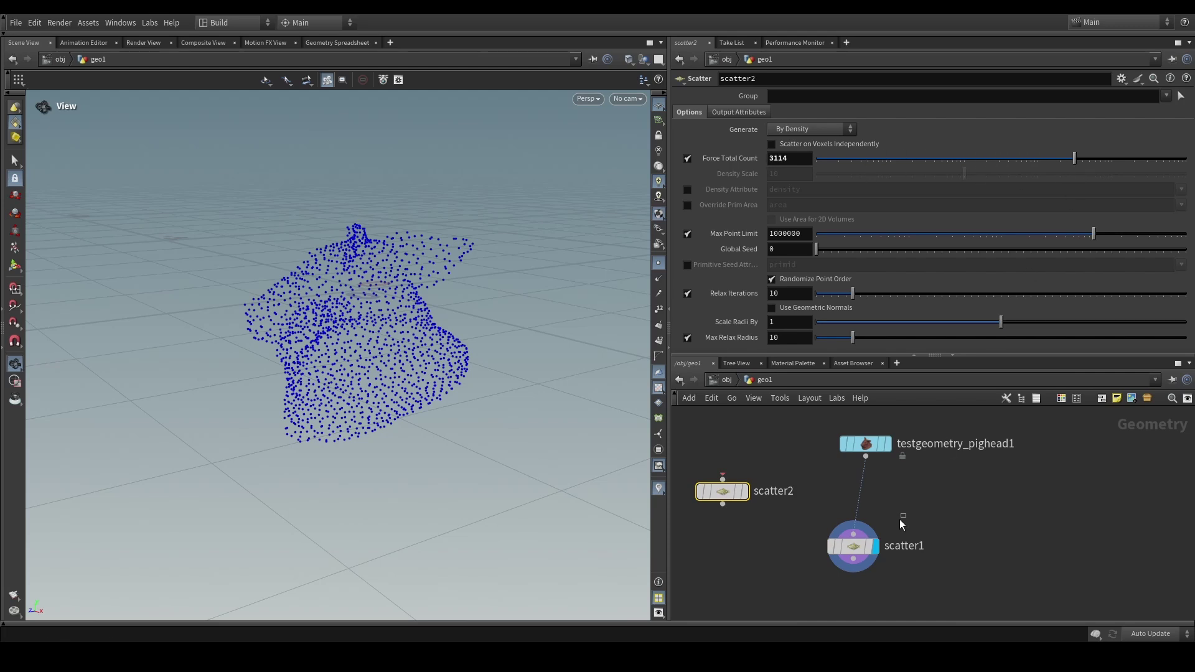
Step: Copy scatter2's Force Total Count parameter and paste it as a relative reference onto scatter1's Force Total Count
{"action": "left_click", "coordinate": [879, 548]}
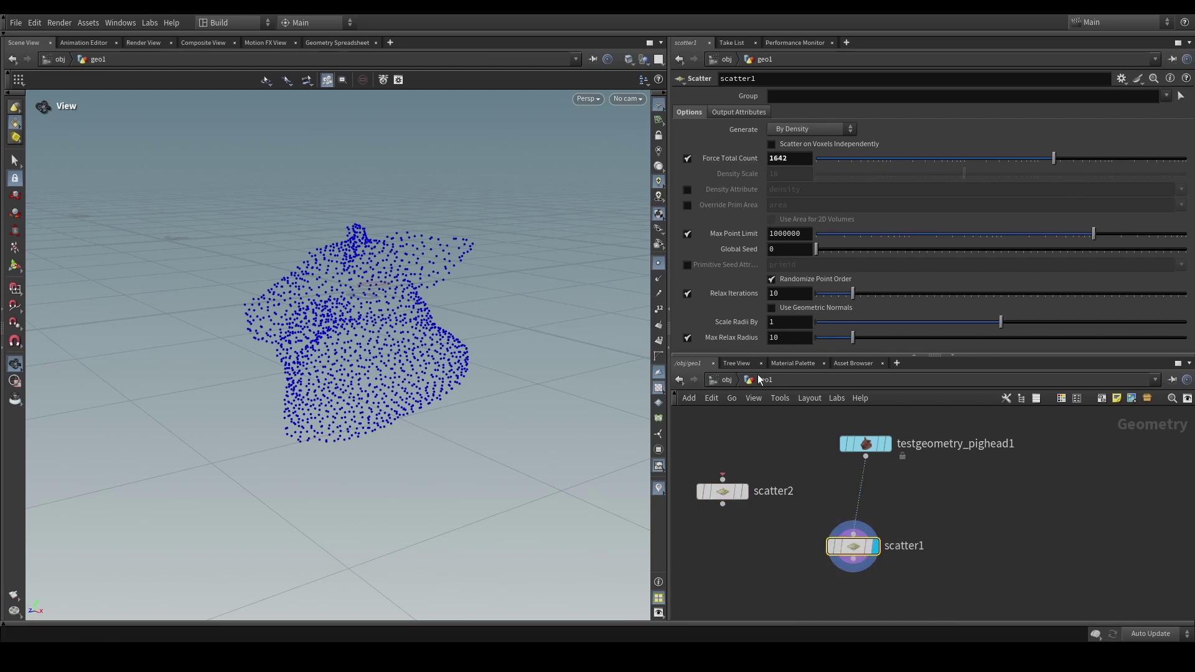
{"action": "left_click", "coordinate": [722, 492]}
{"action": "right_click", "coordinate": [730, 157]}
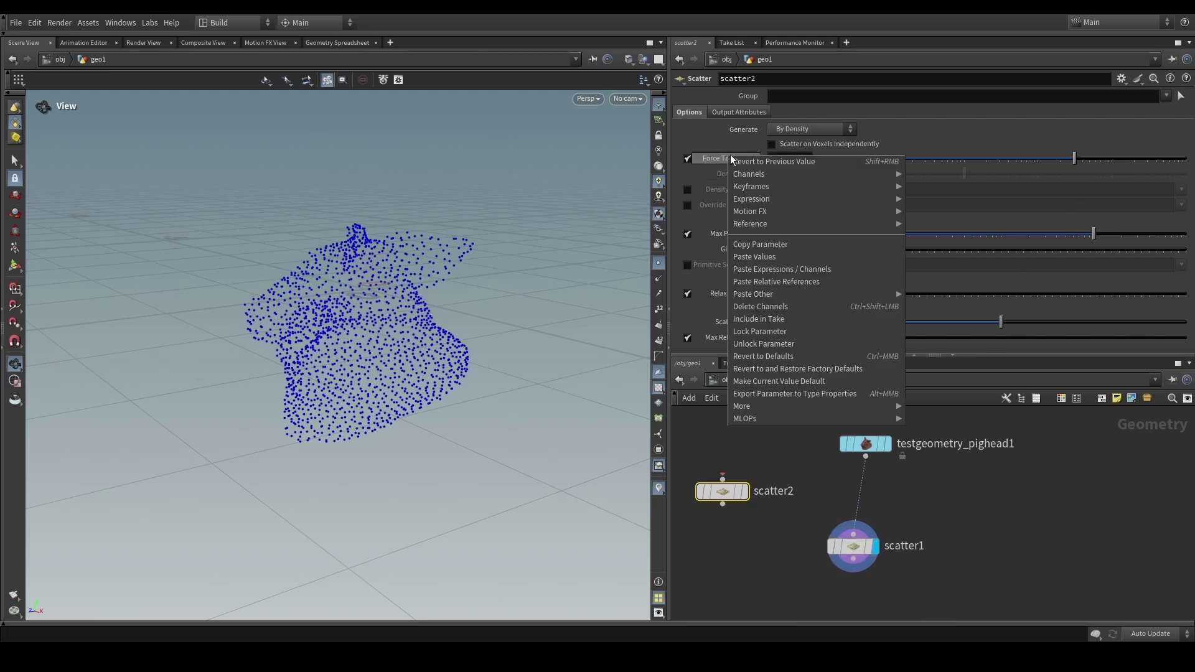
{"action": "left_click", "coordinate": [754, 243]}
{"action": "left_click_drag", "start_coordinate": [753, 453], "coordinate": [699, 539]}
{"action": "left_click", "coordinate": [853, 546]}
{"action": "right_click", "coordinate": [745, 157]}
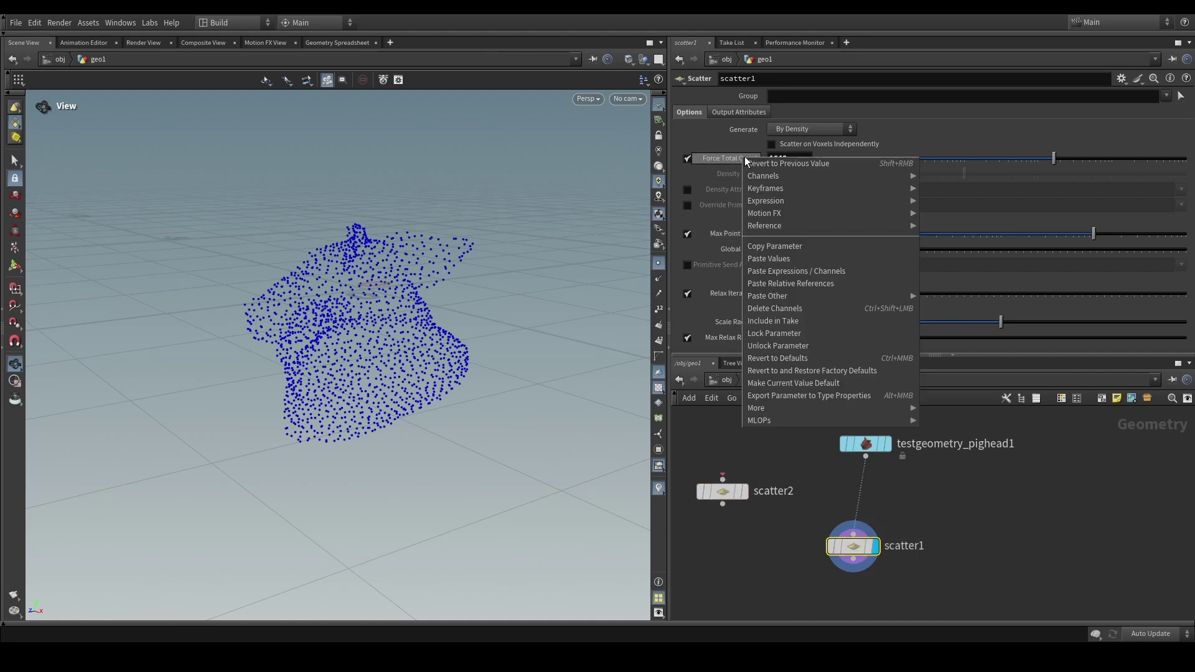
{"action": "left_click", "coordinate": [789, 283]}
Step: Set scatter2's Force Total Count to 173 and inspect scatter1's parameters
{"action": "left_click", "coordinate": [722, 492]}
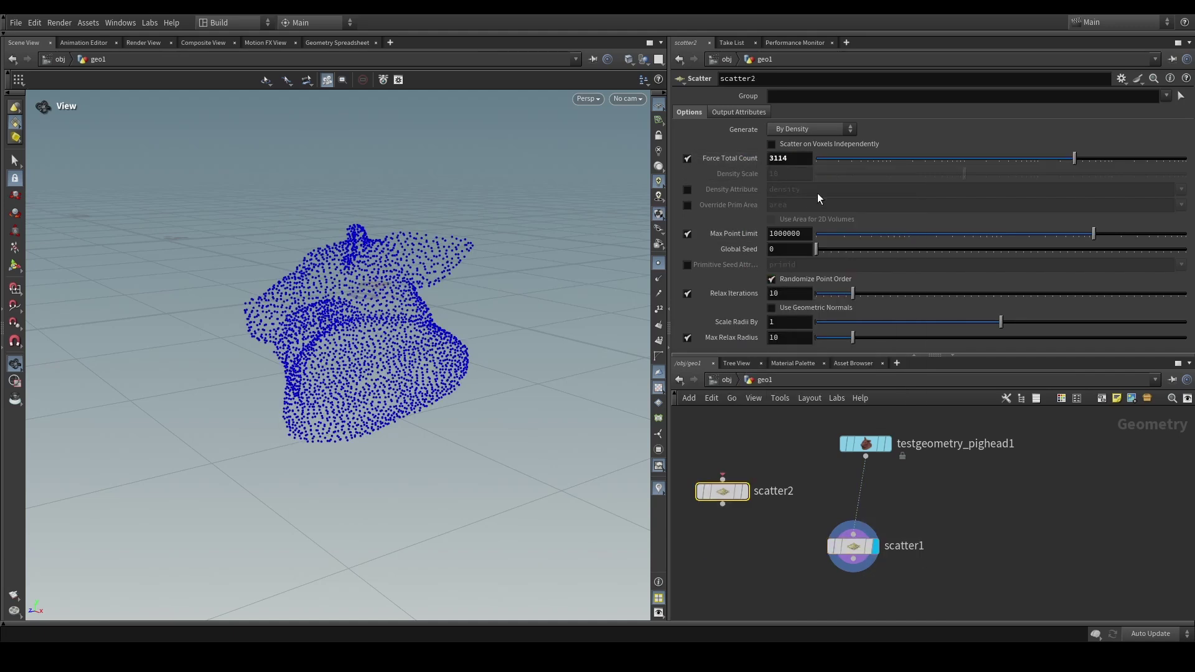
{"action": "left_click_drag", "start_coordinate": [898, 159], "coordinate": [981, 173]}
{"action": "left_click", "coordinate": [851, 548]}
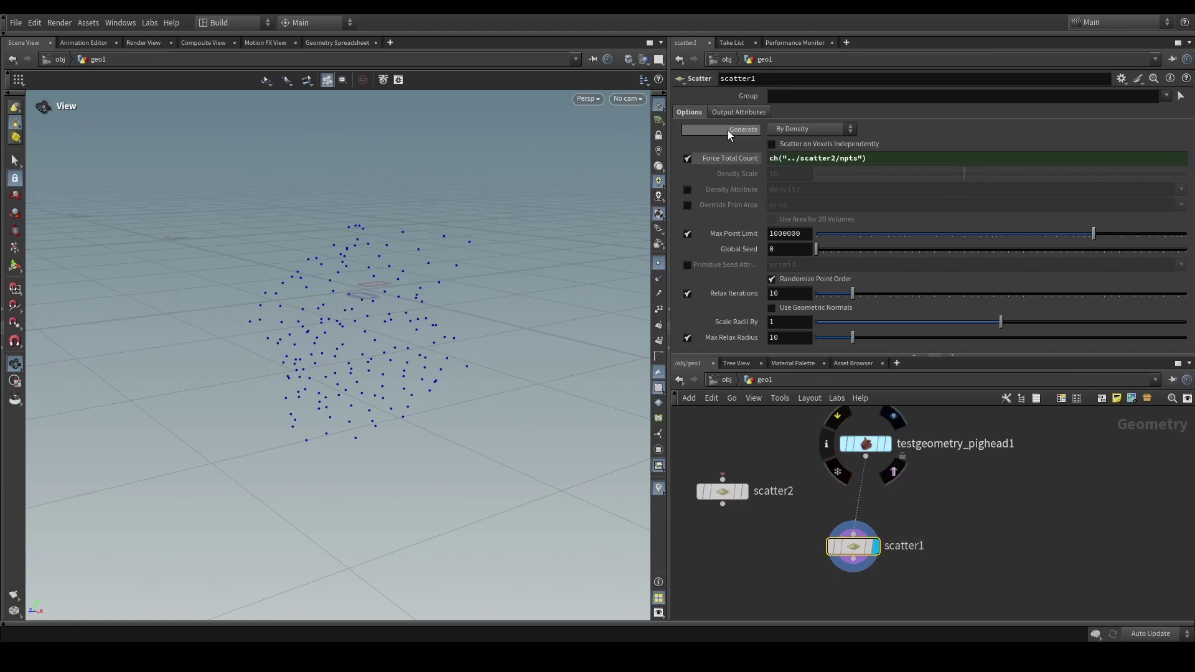
Step: Remove the channel reference from scatter1's Force Total Count and restore the parameter's default value
{"action": "right_click", "coordinate": [749, 159]}
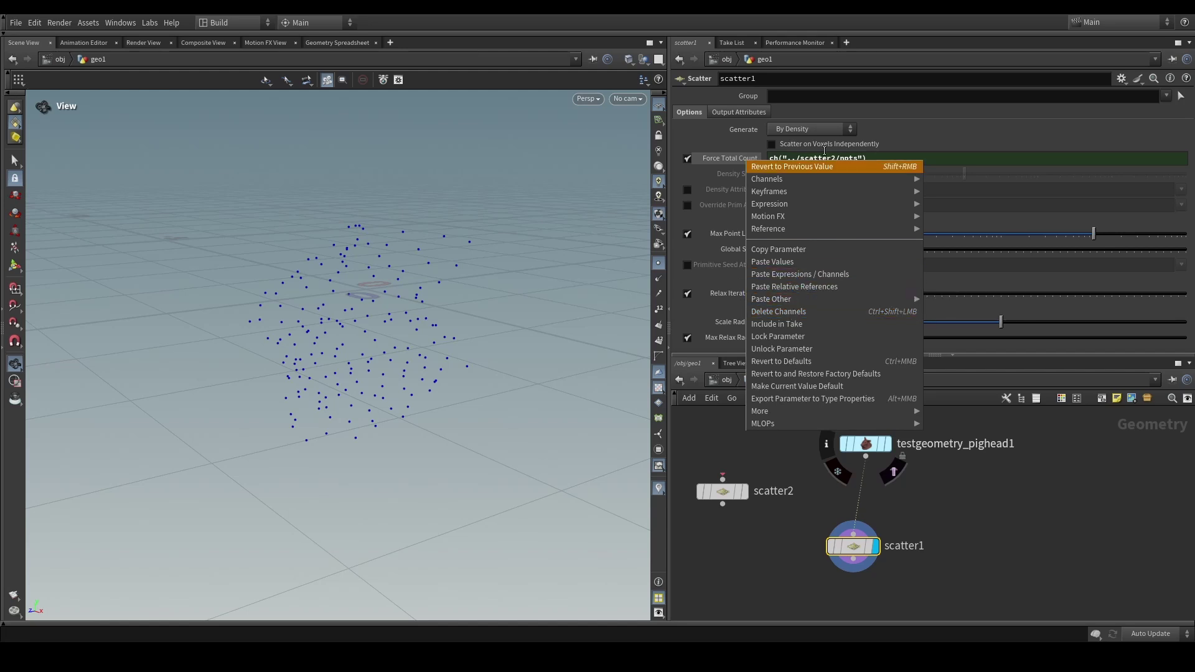
{"action": "left_click", "coordinate": [992, 160]}
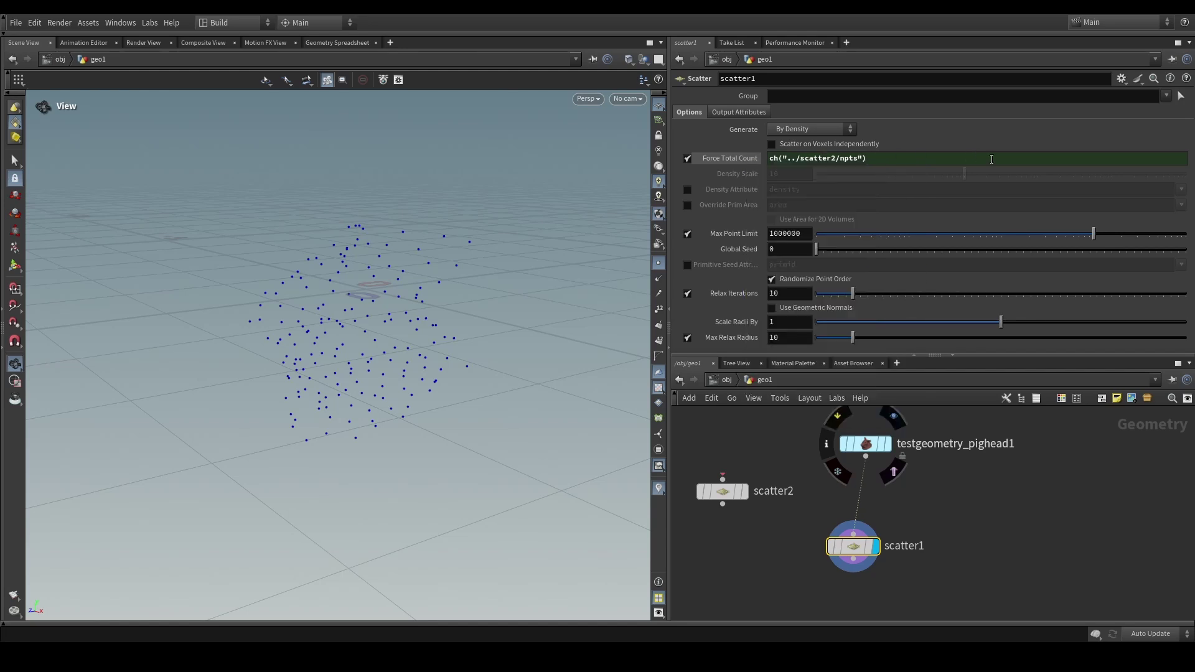
{"action": "right_click", "coordinate": [741, 159]}
{"action": "left_click", "coordinate": [782, 302]}
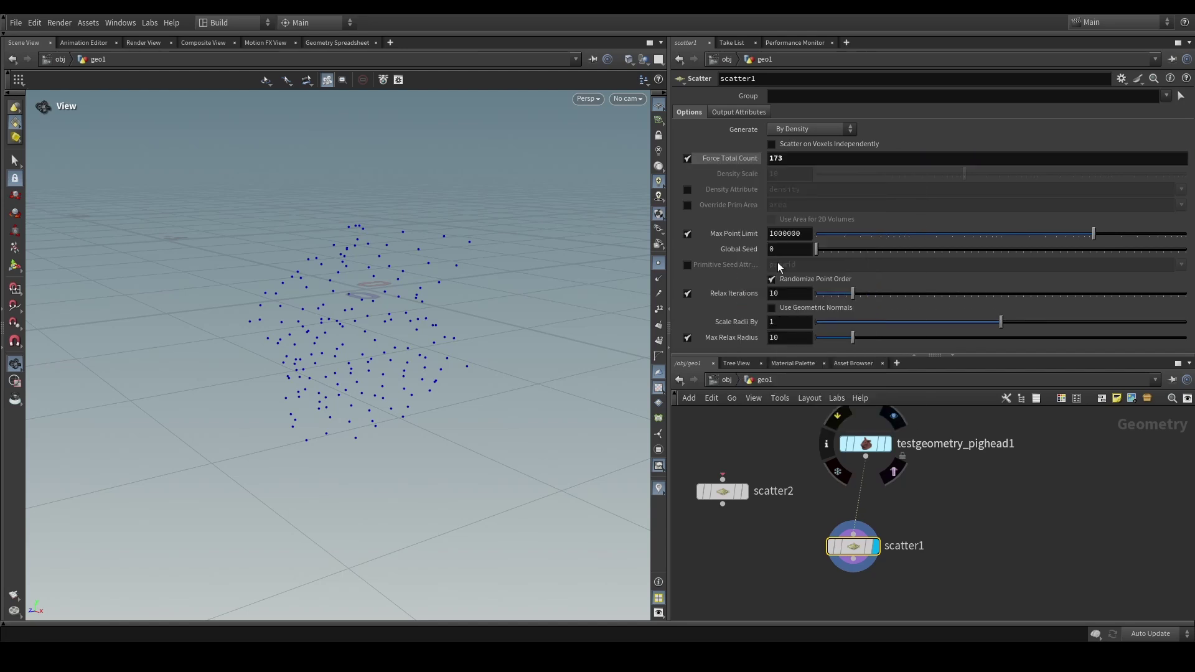
{"action": "middle_click", "coordinate": [749, 157], "text": "ctrl"}
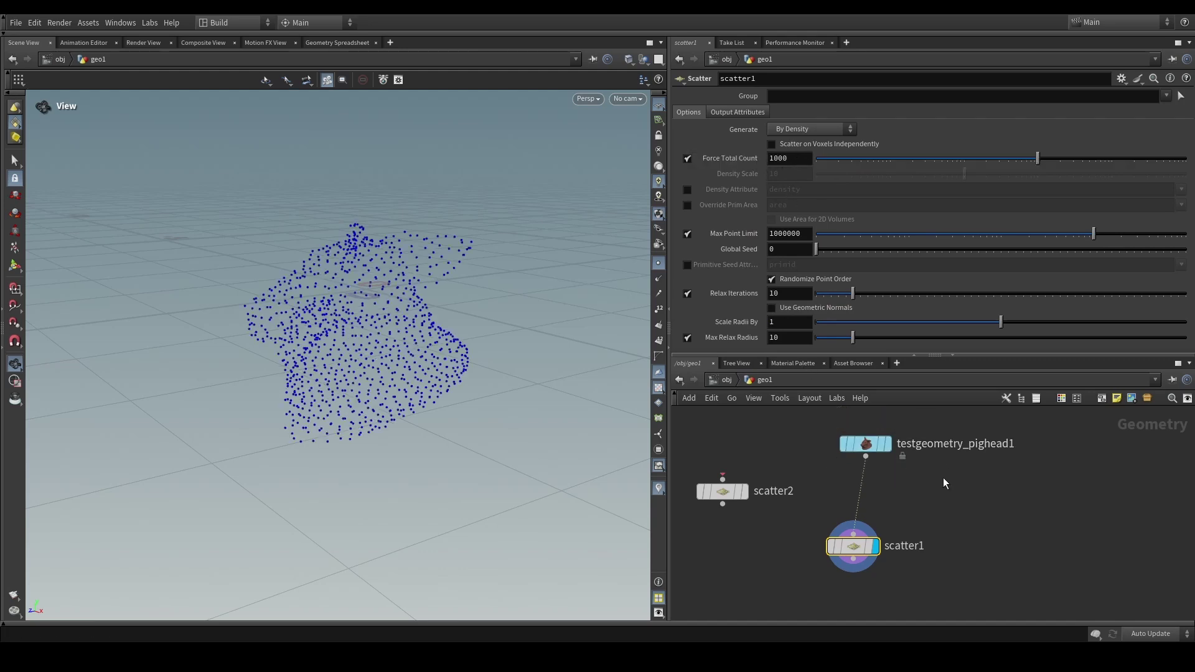
Step: Add an Attribute Wrangle containing the code i@count = 10000; and run it over Detail (only once)
{"action": "key", "text": "Tab"}
{"action": "type", "text": "wr"}
{"action": "key", "text": "Down"}
{"action": "key", "text": "Return"}
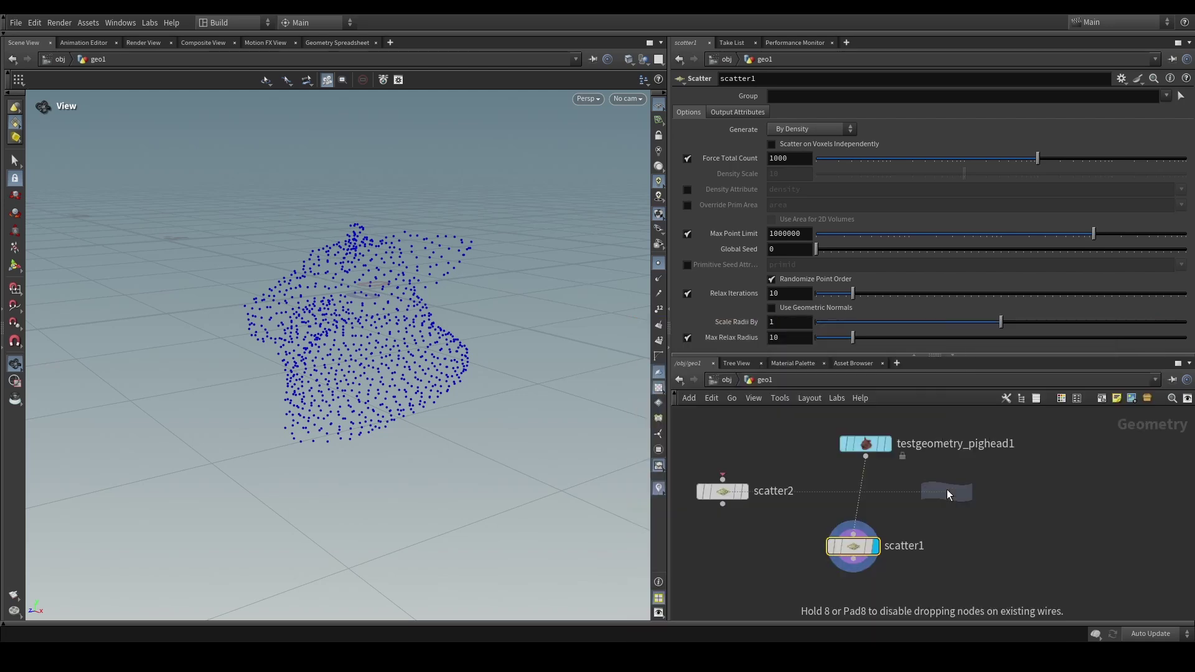
{"action": "left_click", "coordinate": [947, 489]}
{"action": "left_click", "coordinate": [814, 209]}
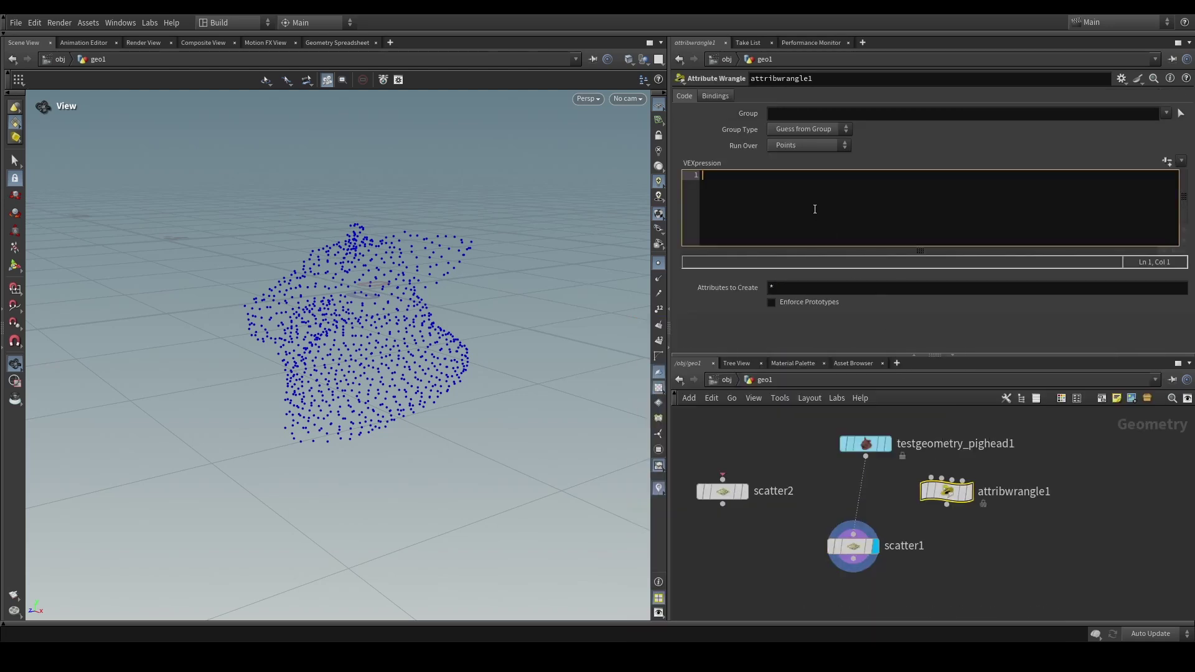
{"action": "type", "text": "i@count = 10000;"}
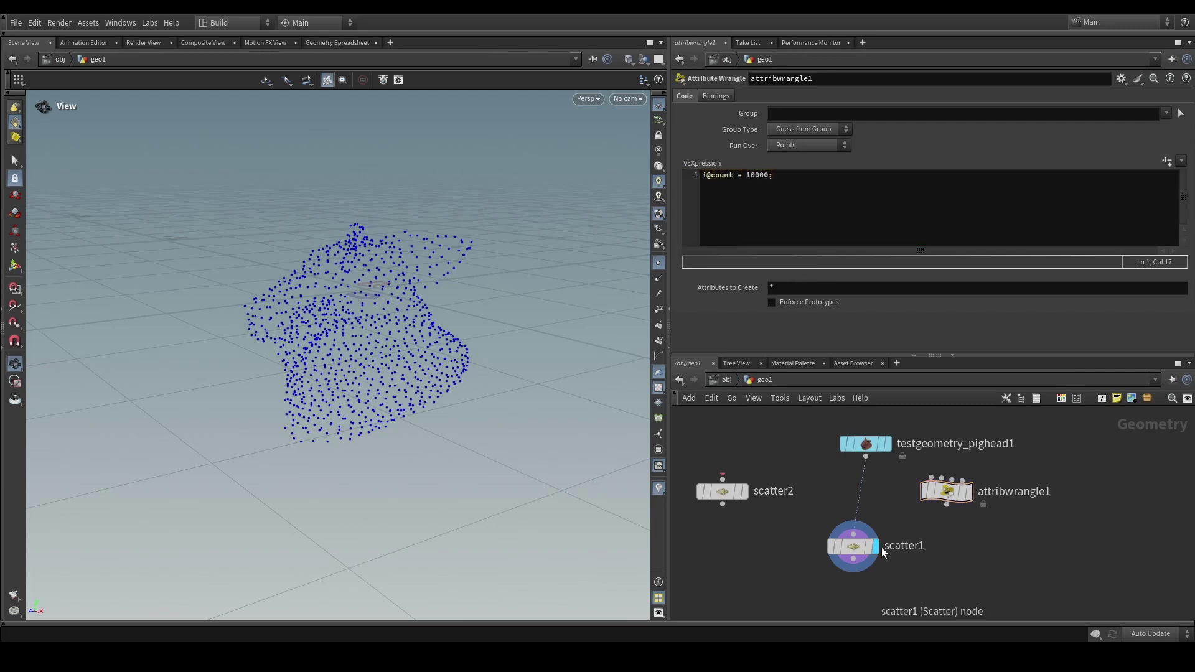
{"action": "left_click", "coordinate": [800, 145]}
{"action": "left_click", "coordinate": [781, 158]}
Step: Reference attribwrangle1's global count attribute as scene data in scatter1's Force Total Count
{"action": "left_click", "coordinate": [833, 545]}
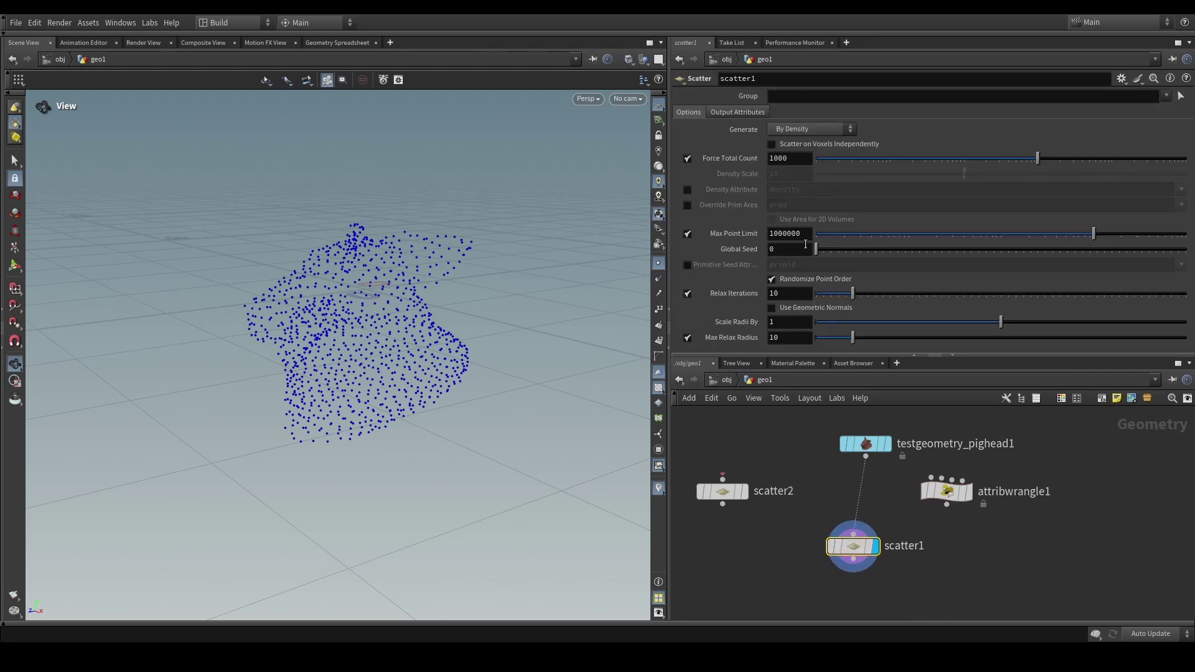
{"action": "right_click", "coordinate": [738, 157]}
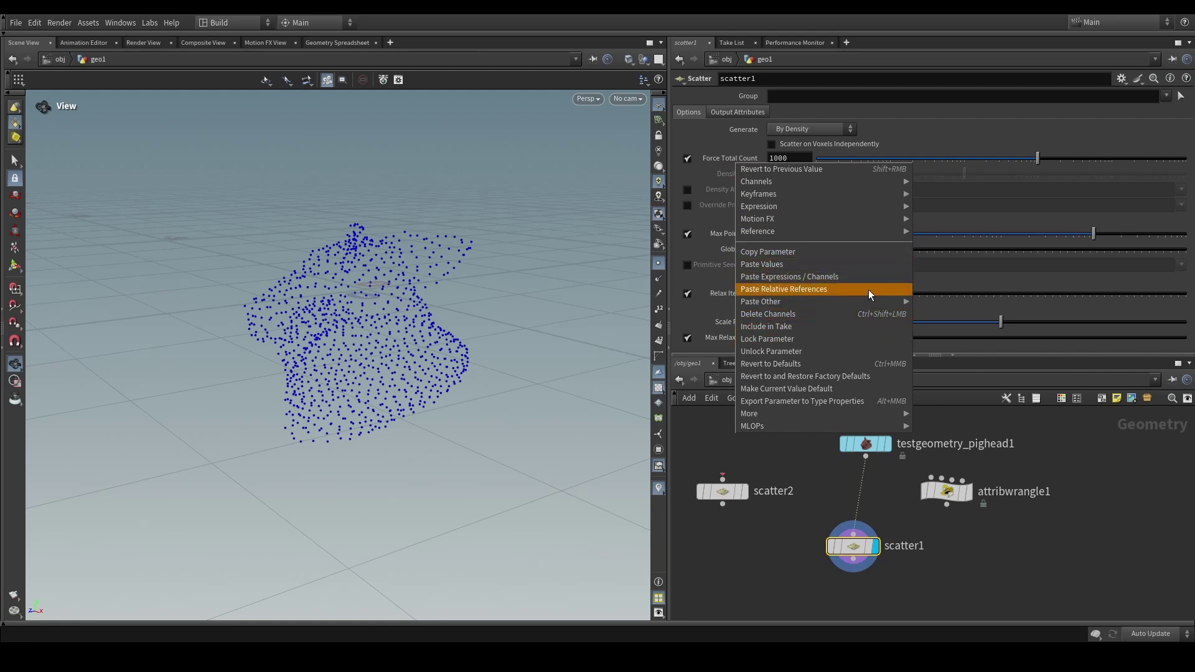
{"action": "mouse_move", "coordinate": [892, 233]}
{"action": "left_click", "coordinate": [939, 230]}
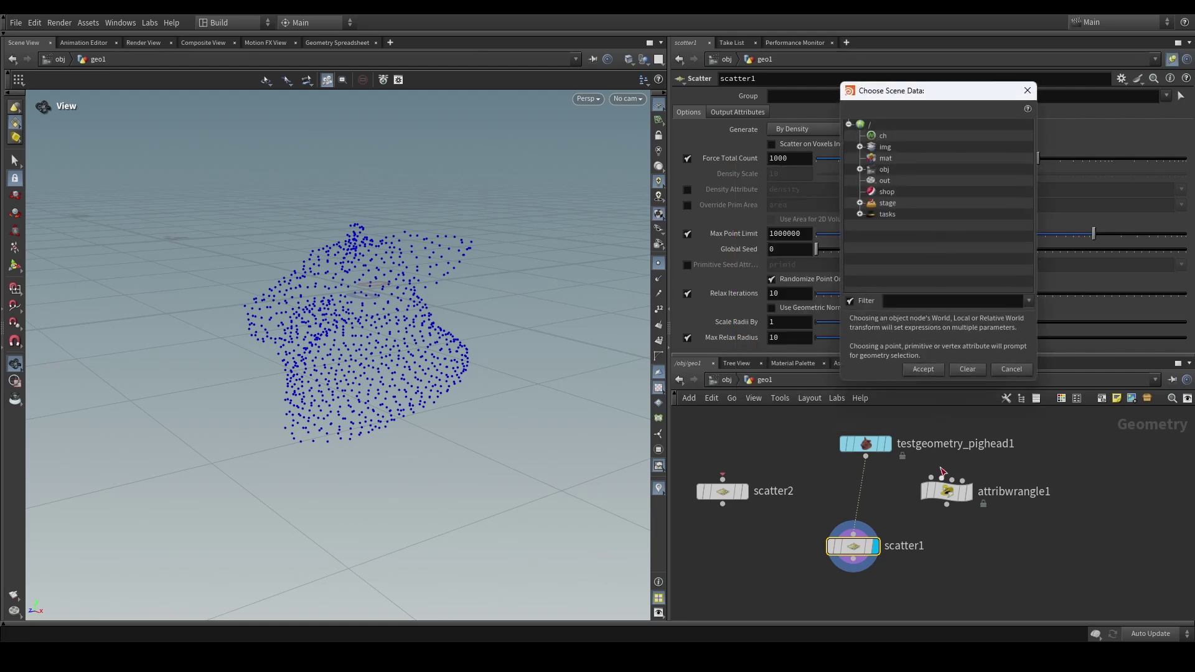
{"action": "left_click", "coordinate": [893, 226]}
{"action": "left_click", "coordinate": [906, 237]}
{"action": "left_click", "coordinate": [943, 248]}
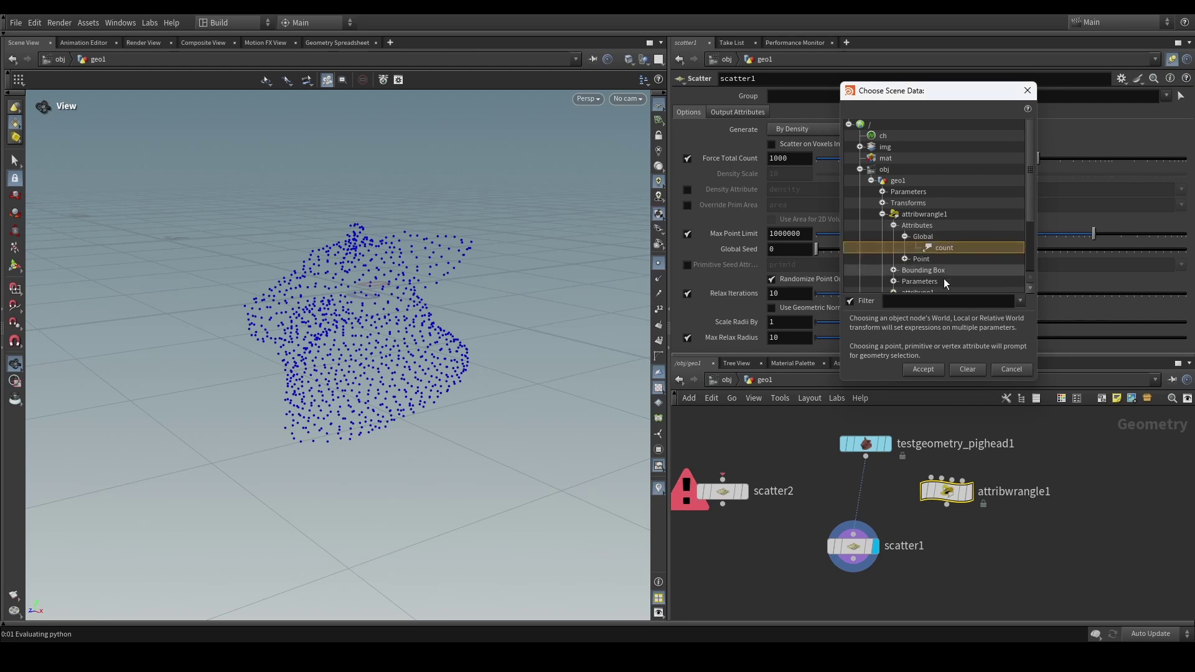
{"action": "left_click", "coordinate": [923, 369]}
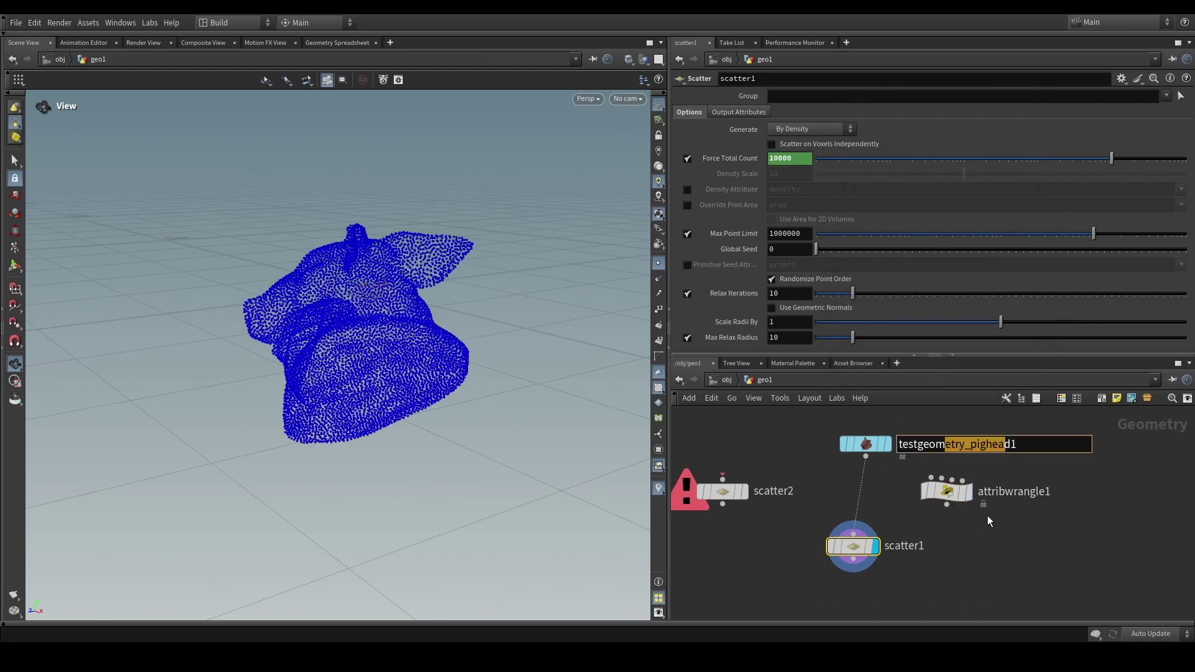
Step: Inspect the expression behind scatter1's Force Total Count
{"action": "left_click", "coordinate": [947, 489]}
{"action": "left_click", "coordinate": [872, 547]}
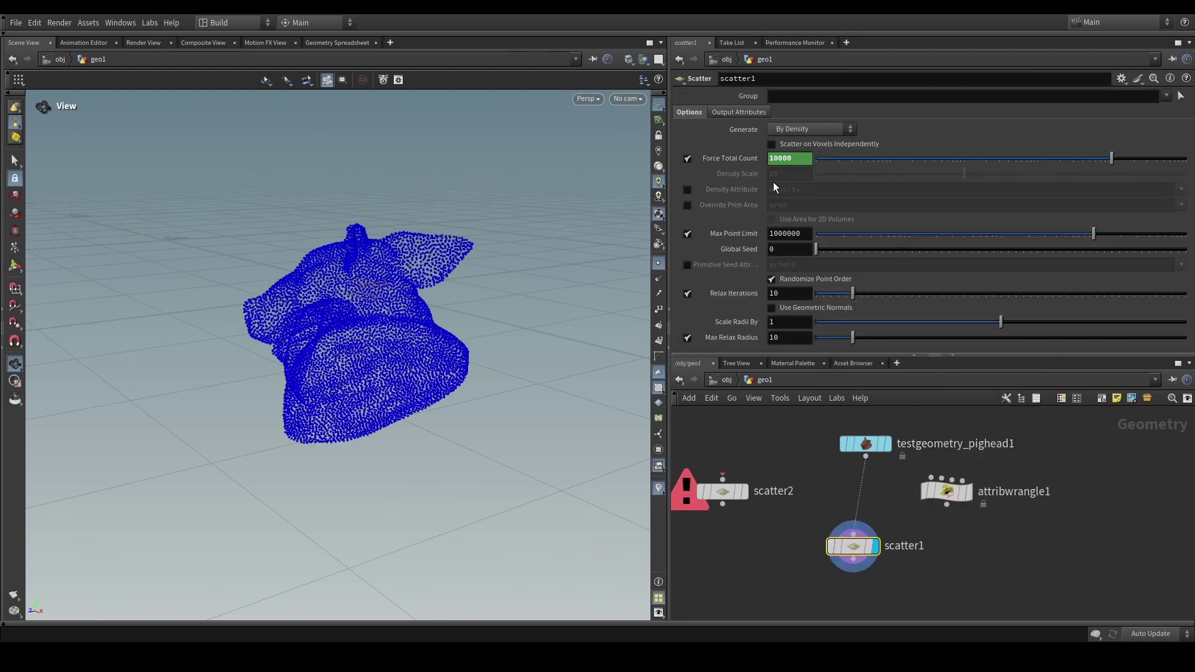
{"action": "left_click", "coordinate": [757, 159]}
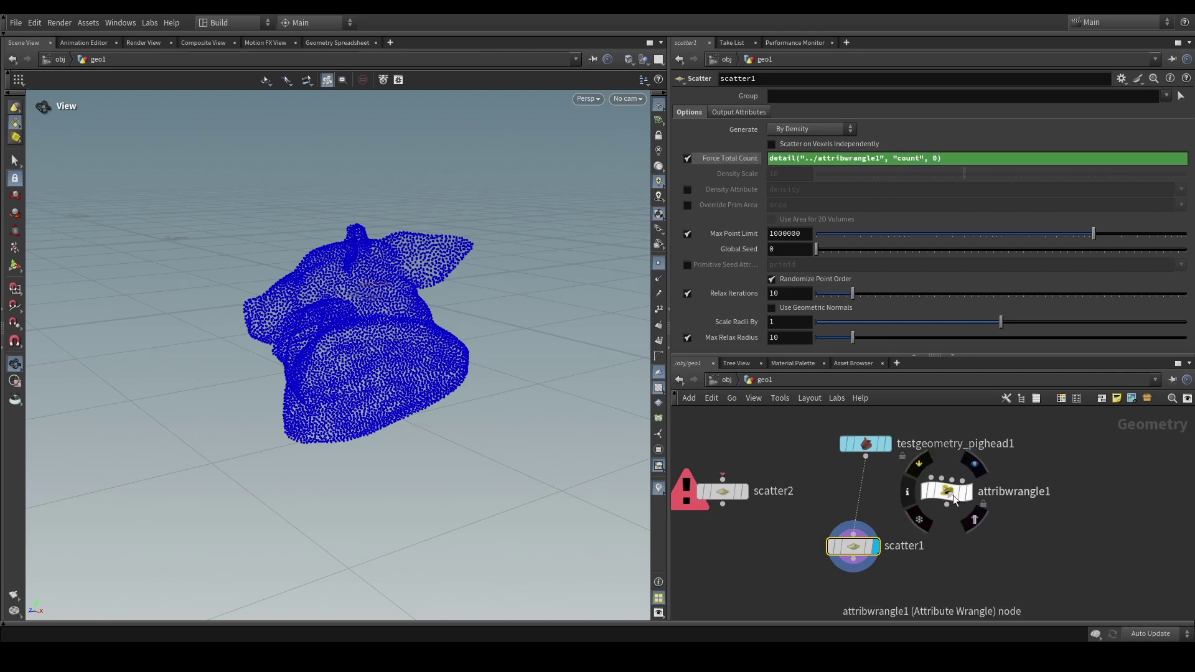
Step: Change the count value in attribwrangle1's code to 40000 and apply it
{"action": "left_click", "coordinate": [947, 492]}
{"action": "left_click", "coordinate": [748, 175]}
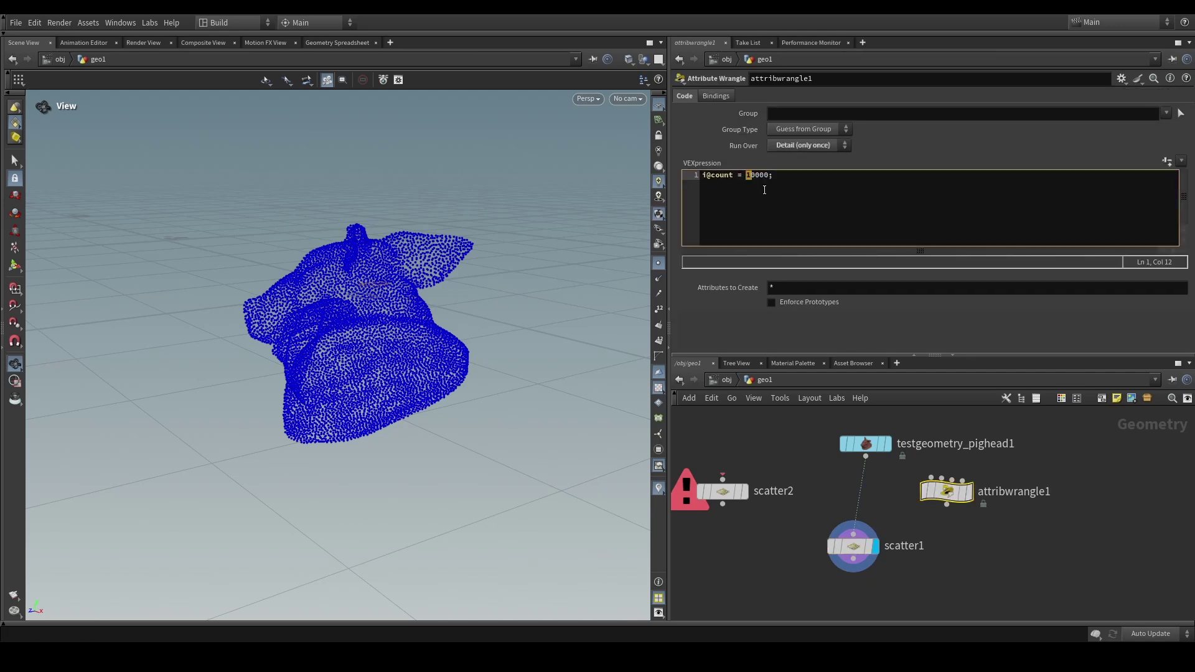
{"action": "left_click", "coordinate": [999, 531]}
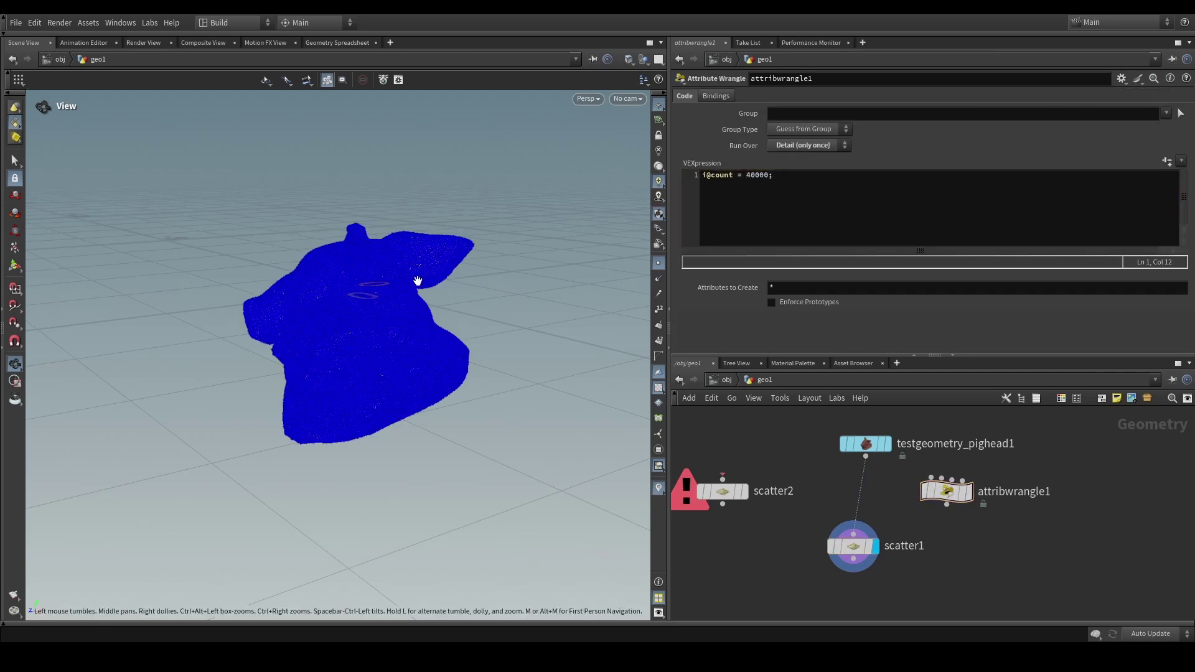
Step: Delete the detail expression from scatter1's Force Total Count and revert the parameter to its default
{"action": "left_click", "coordinate": [849, 559]}
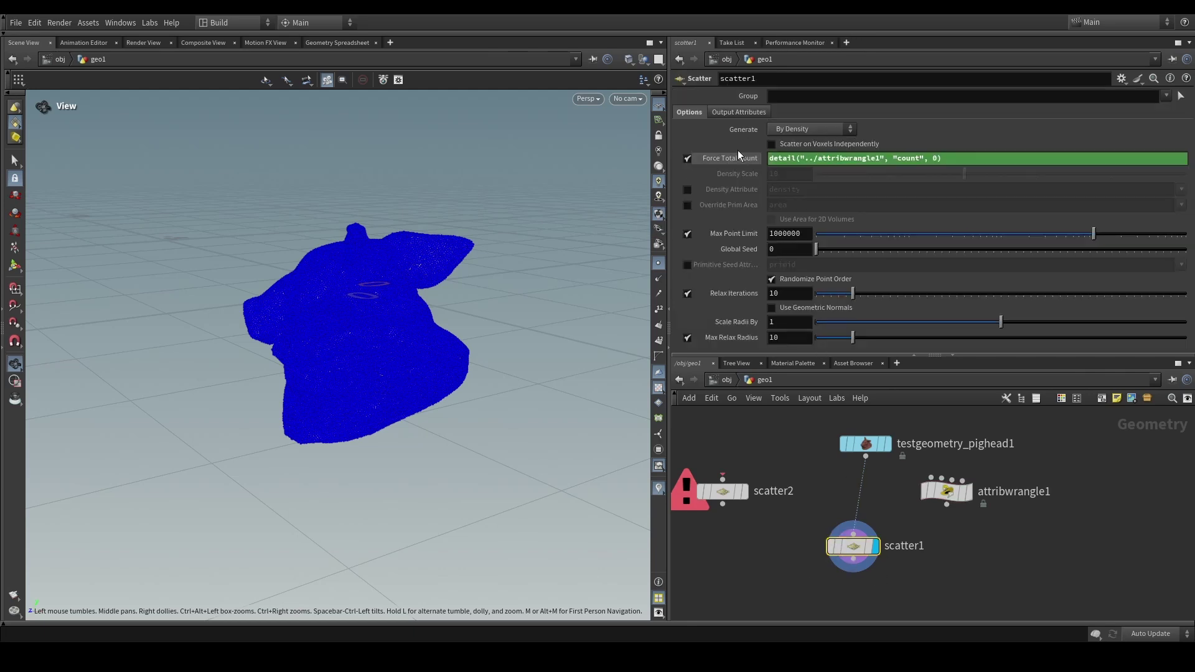
{"action": "right_click", "coordinate": [733, 161]}
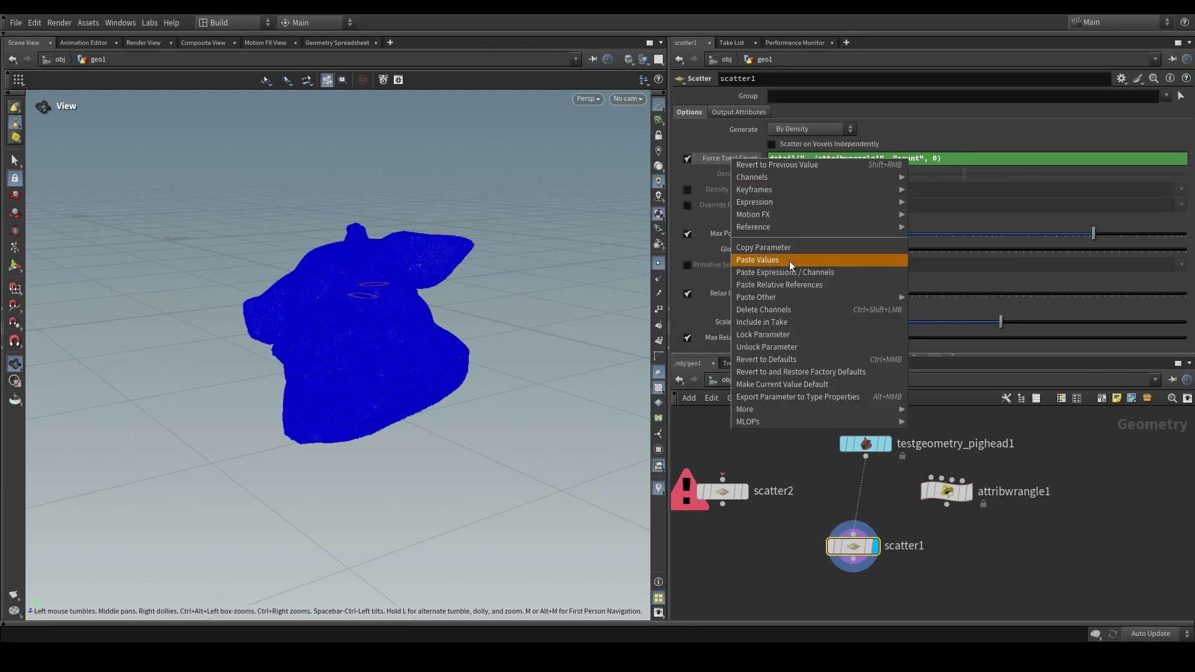
{"action": "left_click", "coordinate": [779, 310]}
{"action": "middle_click", "coordinate": [731, 155], "text": "ctrl"}
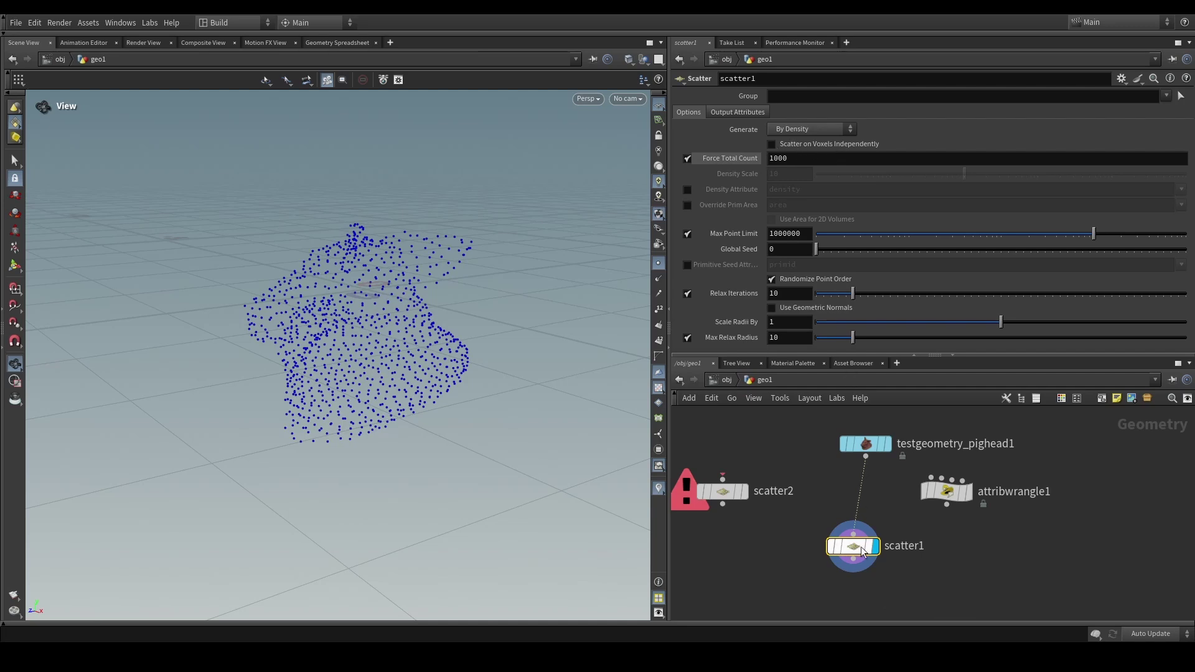
Step: Align scatter1 beneath the pig head node and delete the attribwrangle1 and scatter2 nodes
{"action": "left_click_drag", "start_coordinate": [861, 553], "coordinate": [874, 578]}
{"action": "left_click", "coordinate": [943, 489]}
{"action": "key", "text": "Delete"}
{"action": "left_click", "coordinate": [724, 492]}
{"action": "key", "text": "Delete"}
Step: Add an Attribute from Parameters node beside the wire between the pig head and scatter1
{"action": "key", "text": "Tab"}
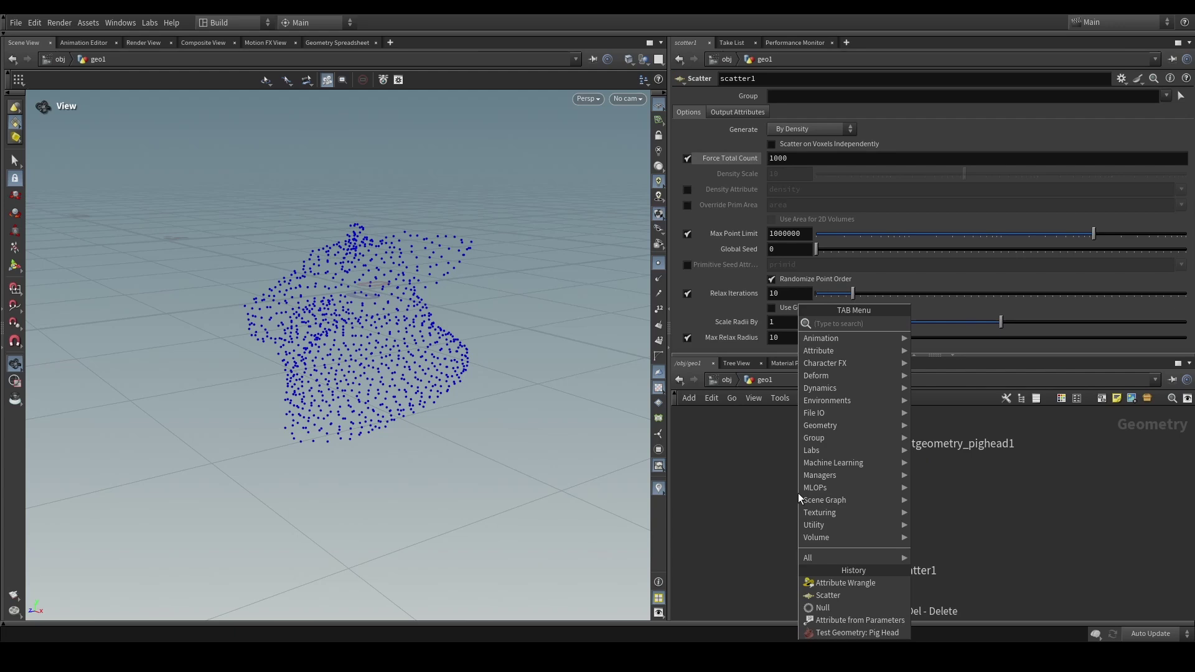
{"action": "type", "text": "attr"}
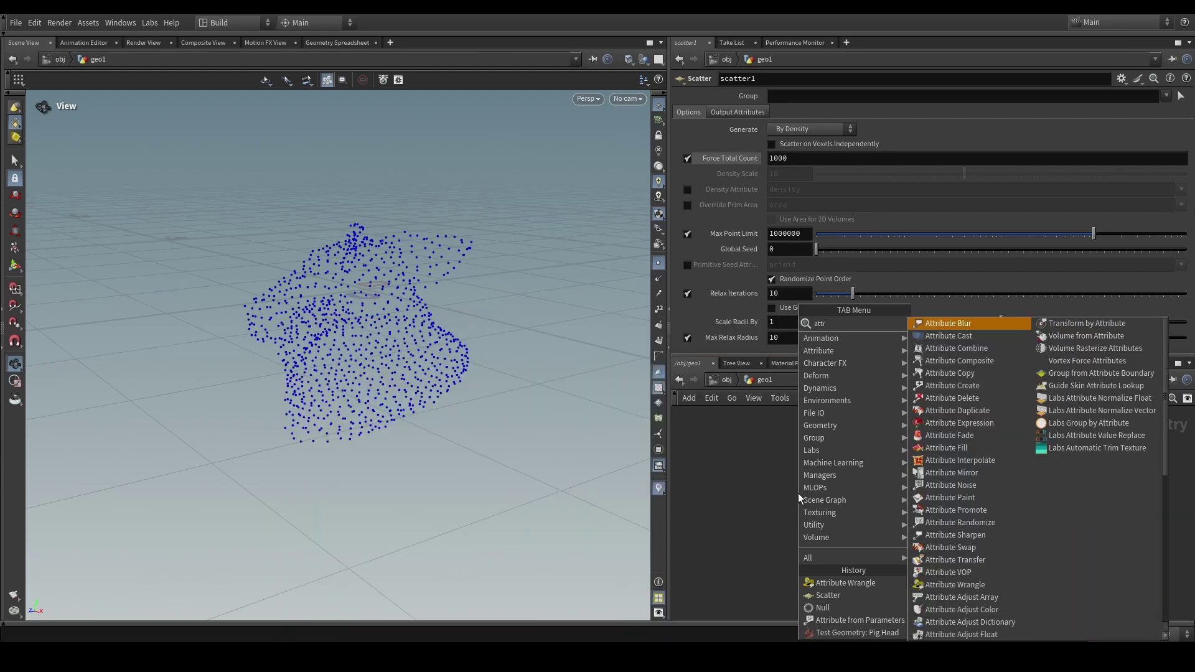
{"action": "type", "text": " par"}
{"action": "key", "text": "Return"}
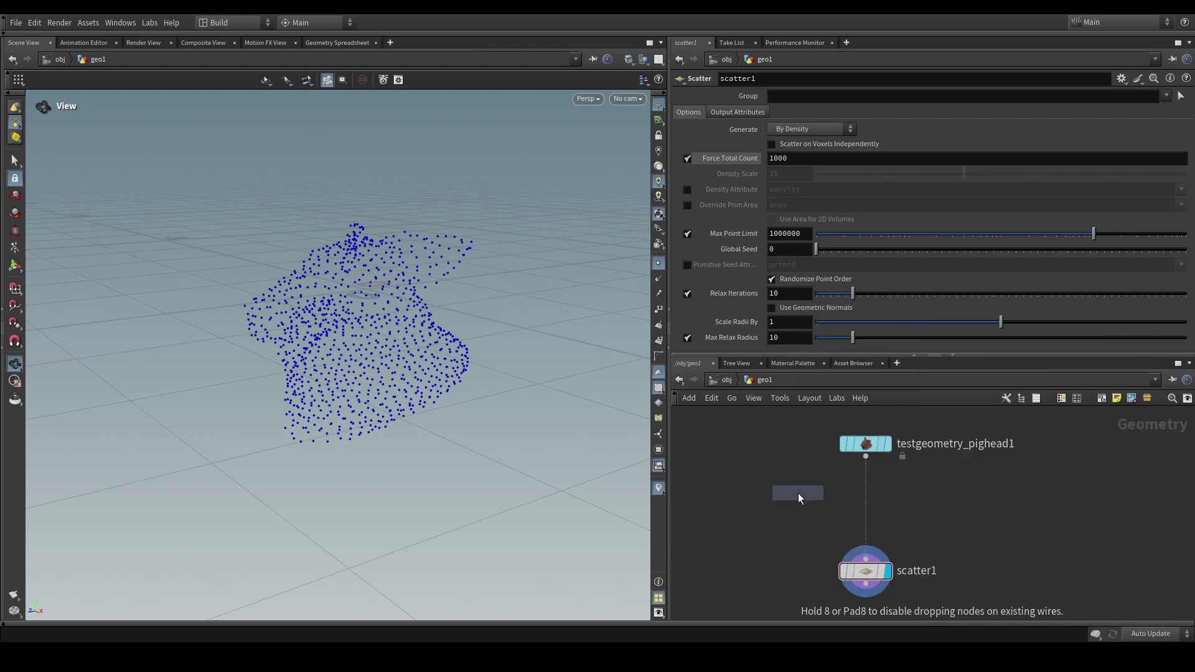
{"action": "left_click", "coordinate": [758, 510]}
{"action": "left_click_drag", "start_coordinate": [758, 511], "coordinate": [980, 518]}
{"action": "left_click", "coordinate": [874, 549]}
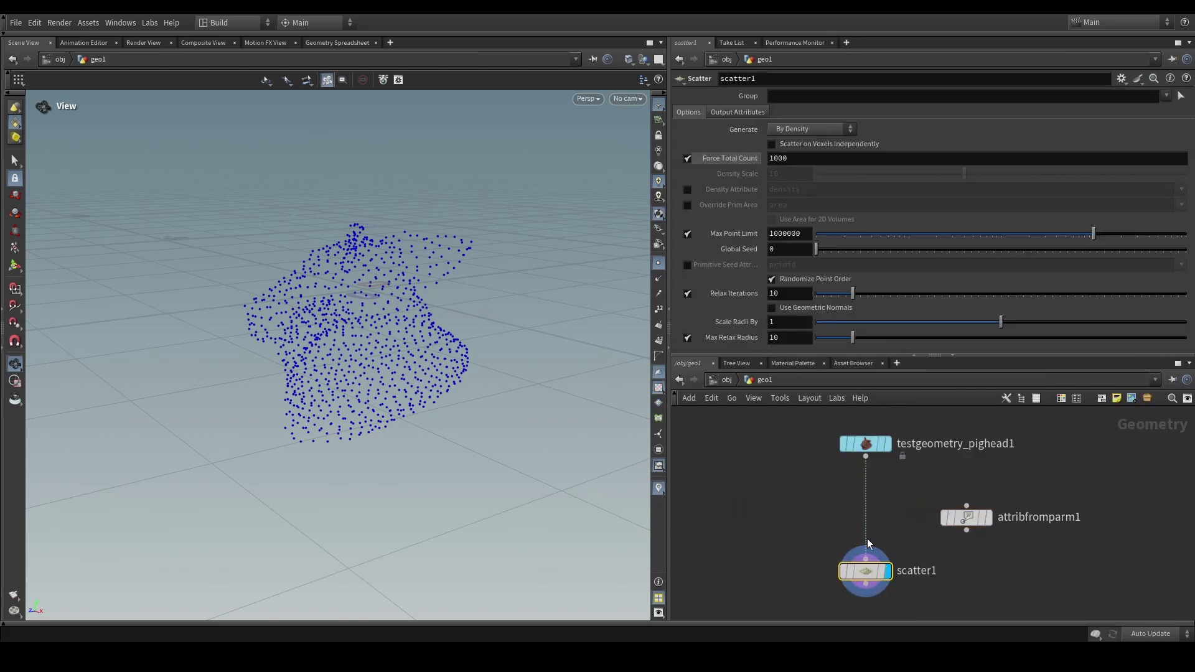
{"action": "left_click", "coordinate": [974, 522]}
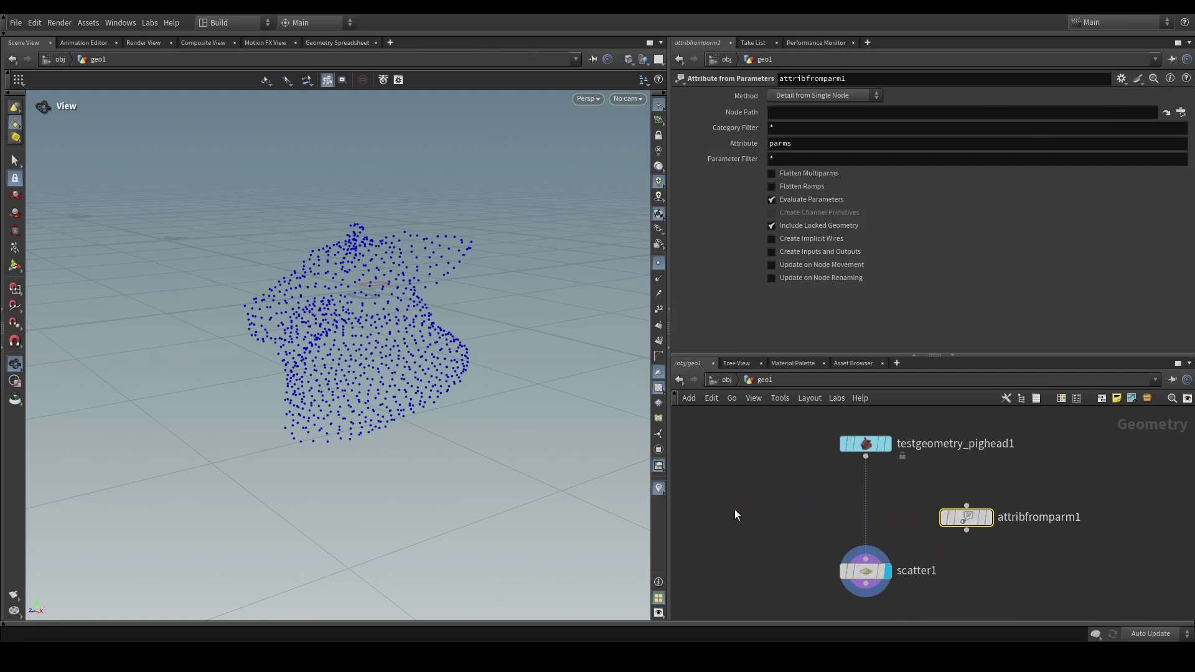
Step: Add a second Scatter node on the opposite side of the wire, leaving it unconnected
{"action": "key", "text": "Tab"}
{"action": "type", "text": "wrangle"}
{"action": "key", "text": "Return"}
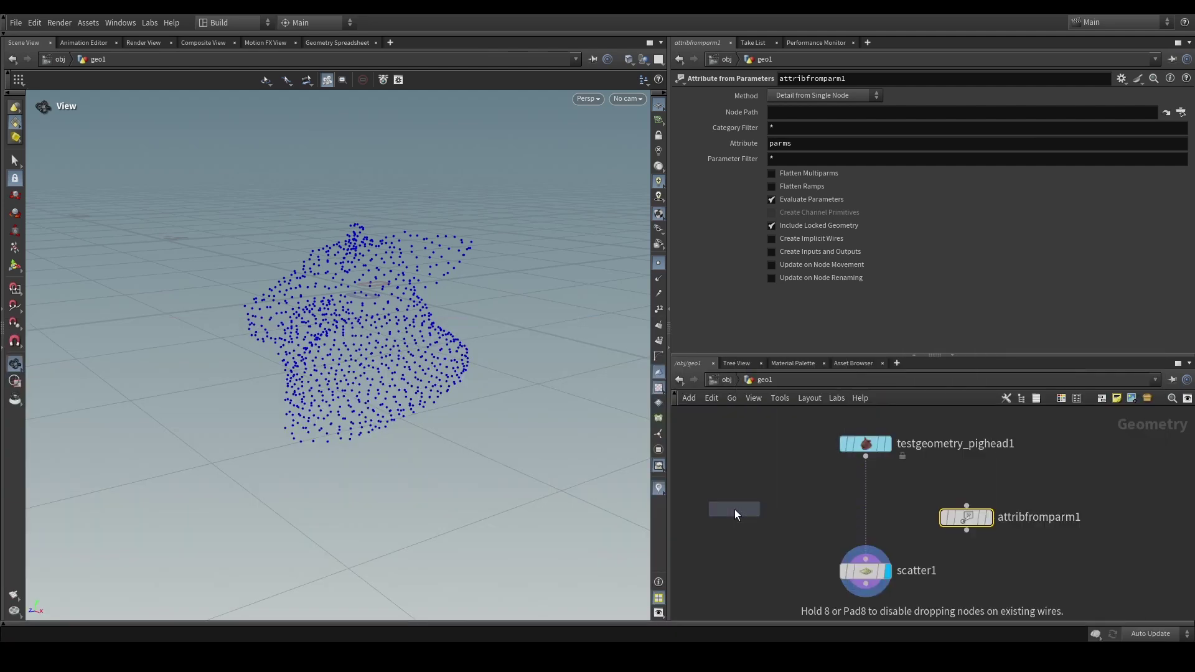
{"action": "left_click", "coordinate": [745, 491]}
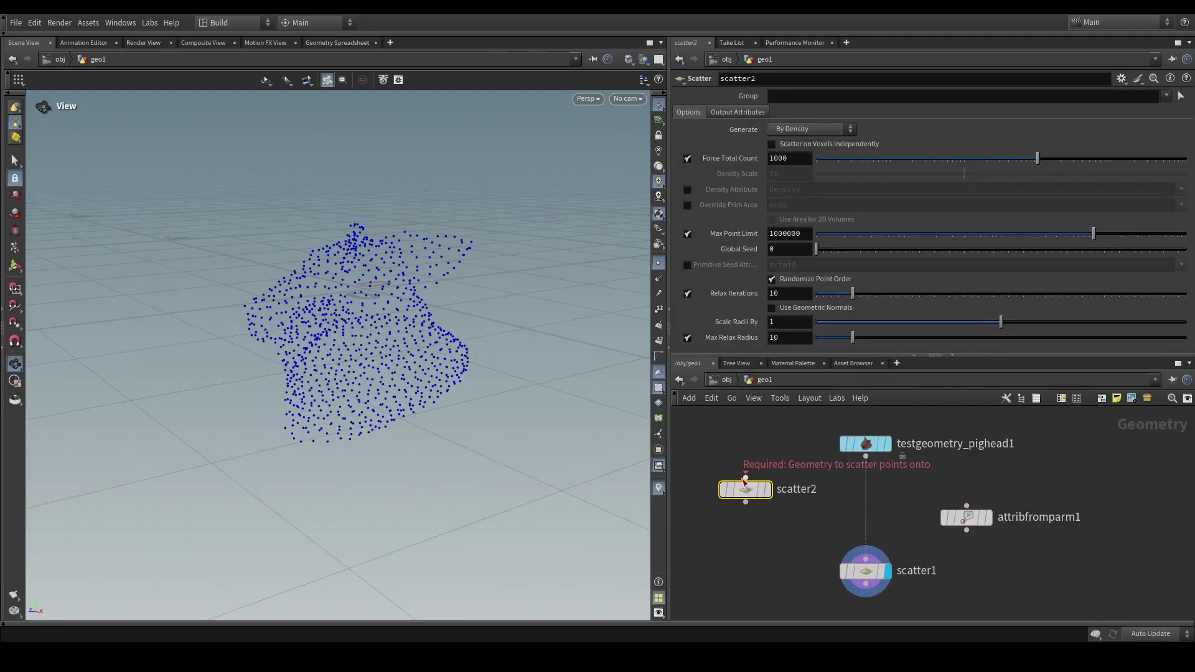
Step: Connect the pig head to attribfromparm1 and set its Node Path to ../scatter2
{"action": "left_click", "coordinate": [978, 522]}
{"action": "left_click_drag", "start_coordinate": [967, 505], "coordinate": [865, 457]}
{"action": "mouse_move", "coordinate": [747, 491]}
{"action": "left_click_drag", "start_coordinate": [747, 491], "coordinate": [757, 343]}
{"action": "left_click_drag", "start_coordinate": [785, 109], "coordinate": [823, 117]}
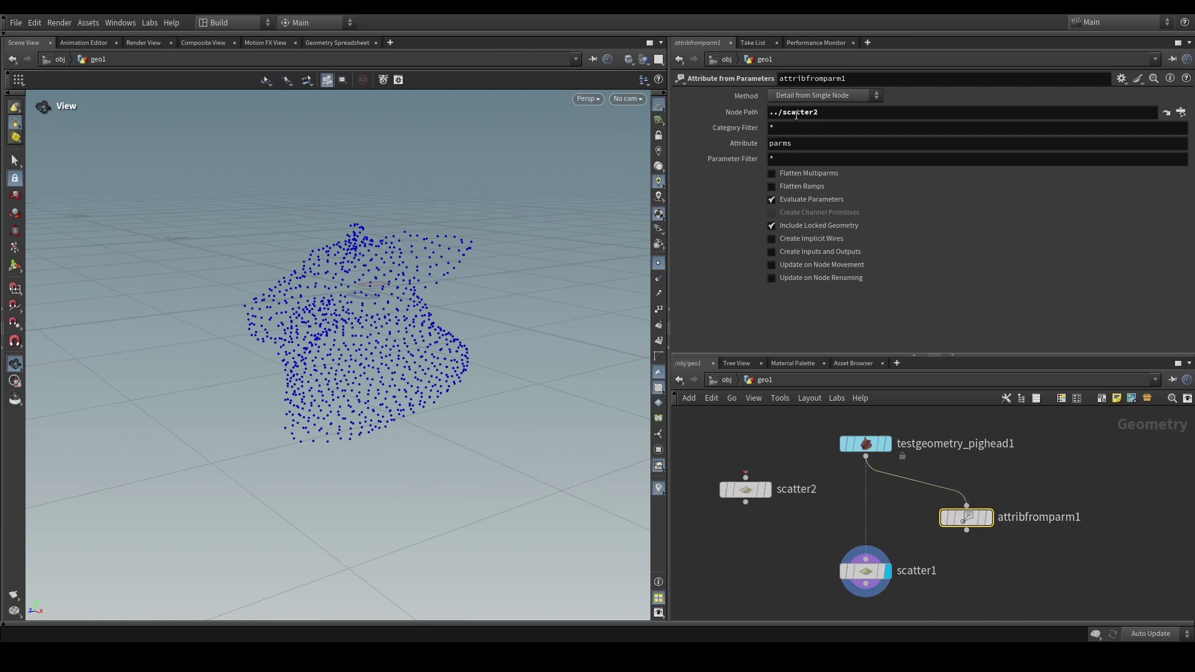
{"action": "mouse_move", "coordinate": [730, 492]}
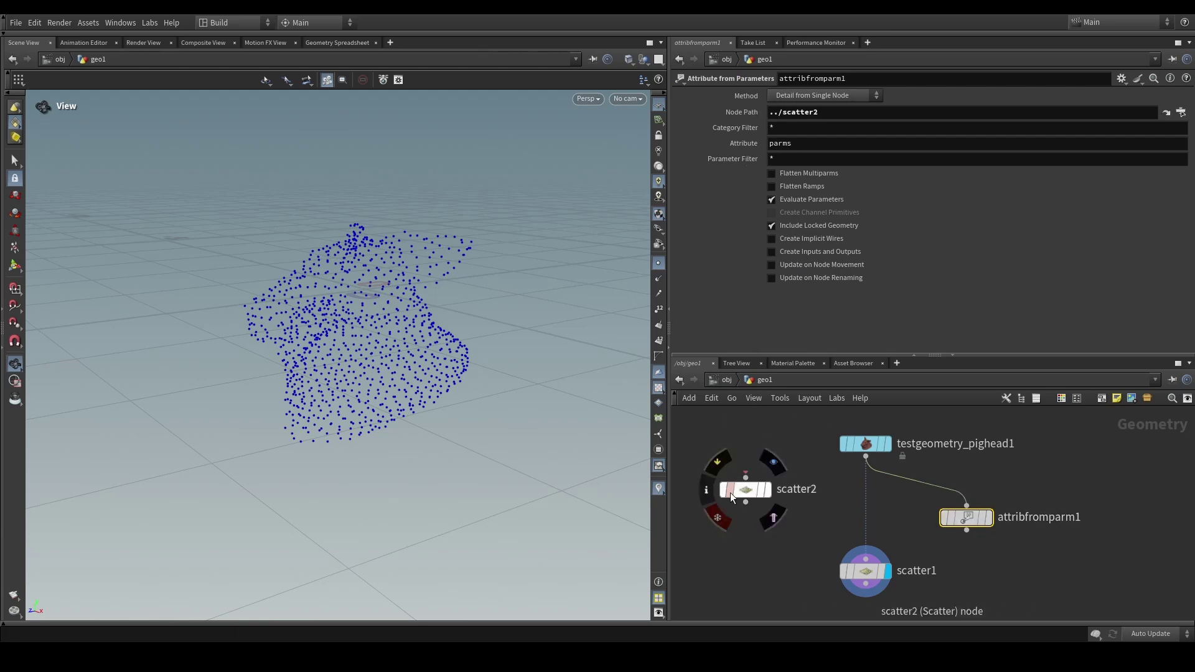
Step: Inspect attribfromparm1's parms detail attribute in a geometry spreadsheet, reading through the dictionary and highlighting its npts entry
{"action": "right_click", "coordinate": [970, 517]}
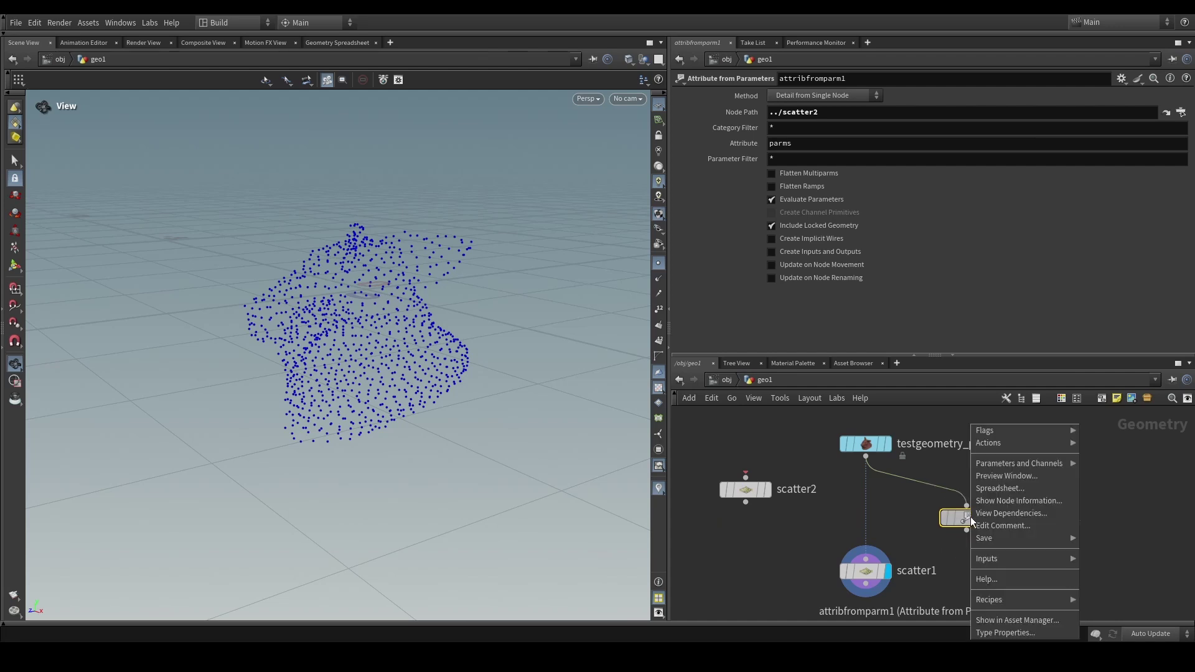
{"action": "left_click", "coordinate": [998, 489]}
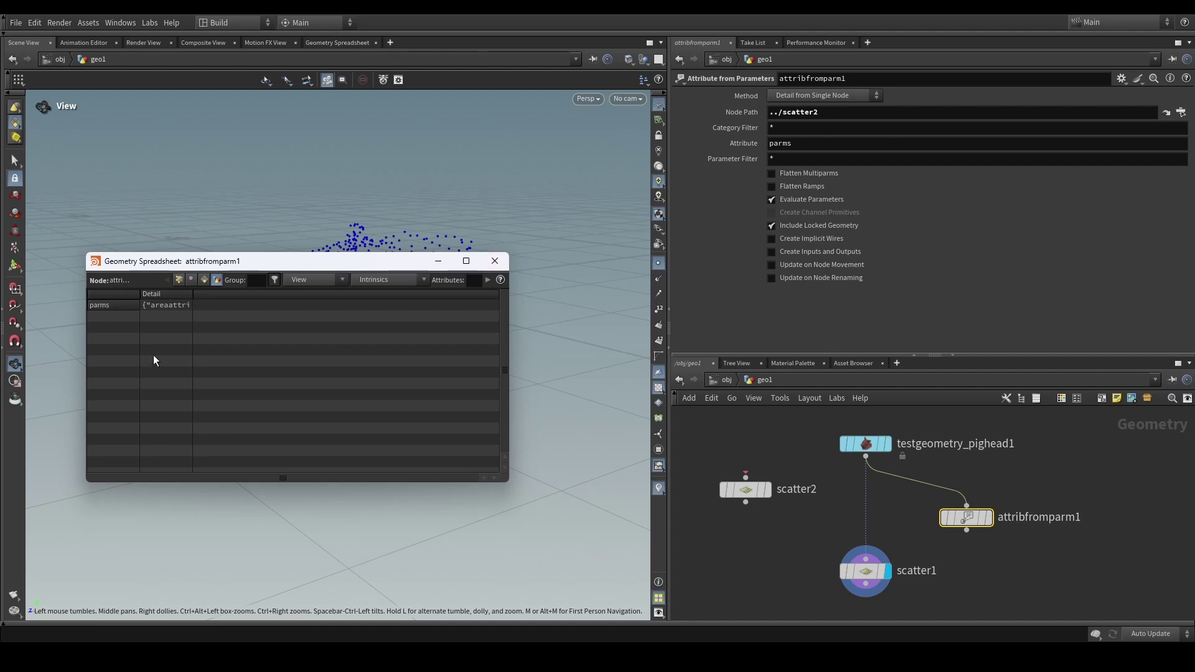
{"action": "right_click", "coordinate": [173, 308]}
{"action": "left_click", "coordinate": [181, 312]}
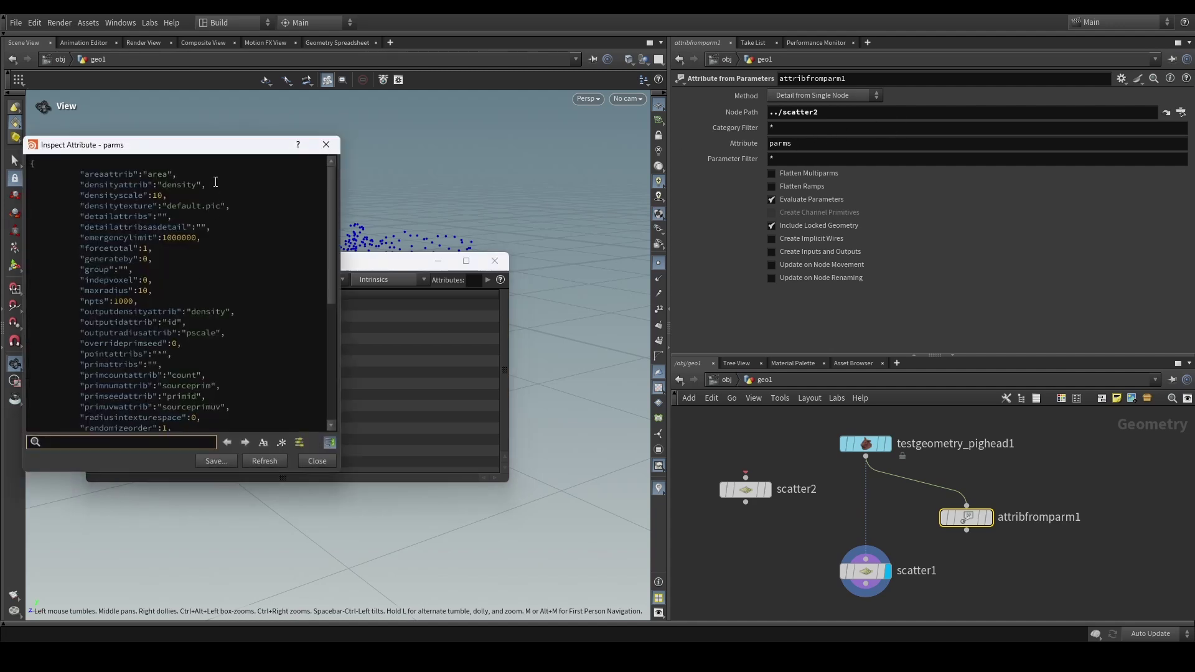
{"action": "left_click_drag", "start_coordinate": [221, 153], "coordinate": [336, 167]}
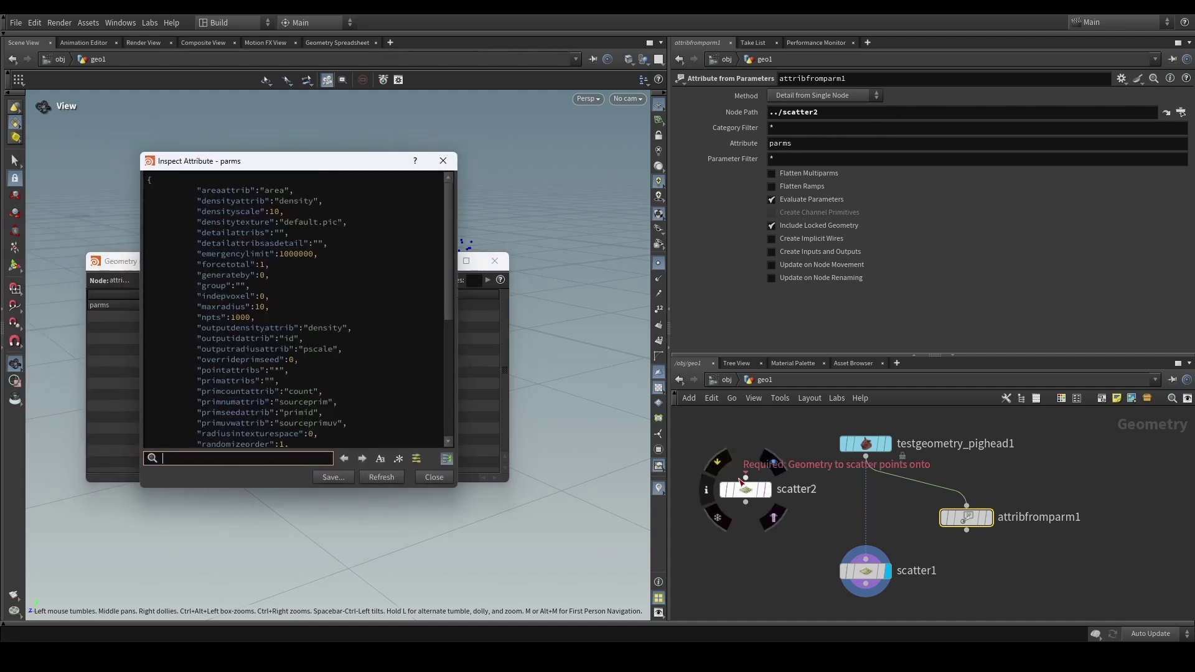
{"action": "scroll", "coordinate": [275, 325], "scroll_direction": "down", "scroll_amount": 7}
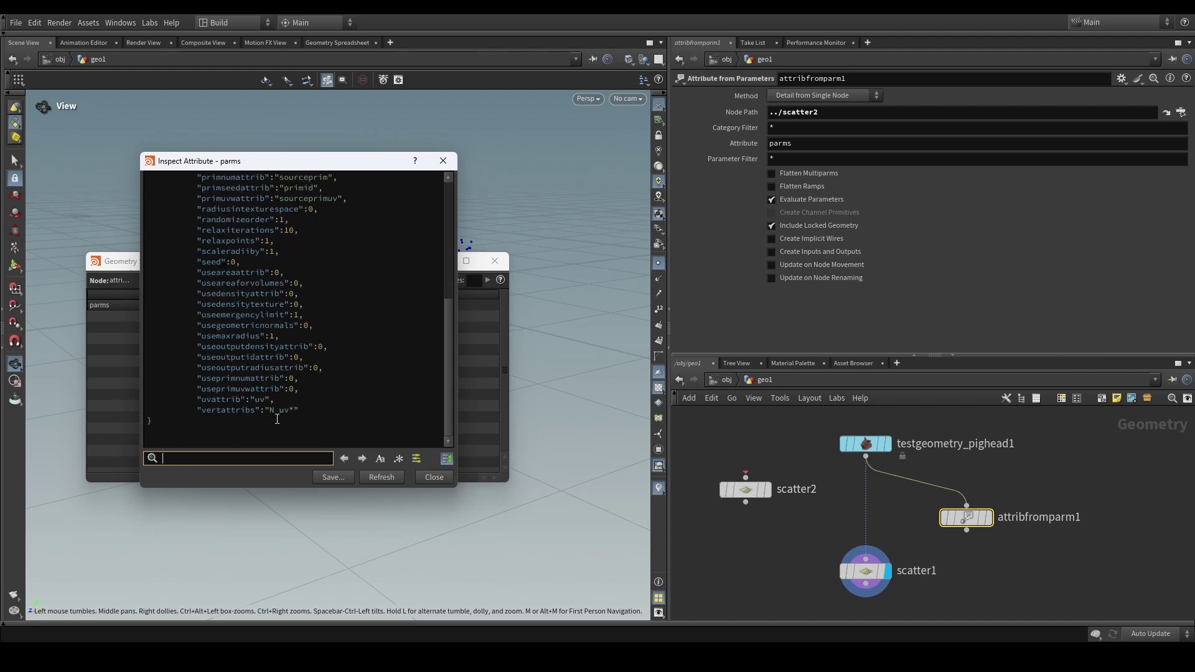
{"action": "scroll", "coordinate": [305, 413], "scroll_direction": "up", "scroll_amount": 7}
{"action": "left_click_drag", "start_coordinate": [198, 187], "coordinate": [346, 413]}
{"action": "left_click", "coordinate": [363, 356]}
{"action": "scroll", "coordinate": [363, 356], "scroll_direction": "down", "scroll_amount": 5}
{"action": "scroll", "coordinate": [363, 355], "scroll_direction": "up", "scroll_amount": 5}
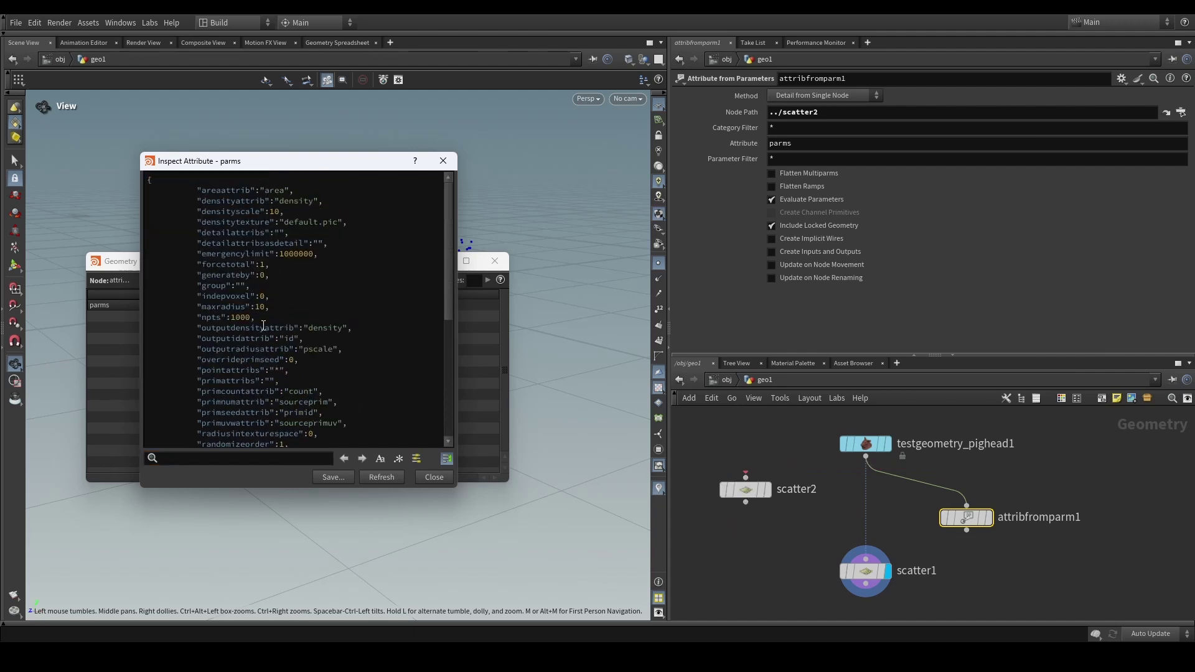
{"action": "left_click_drag", "start_coordinate": [260, 318], "coordinate": [197, 318]}
Step: Close the attribute inspector and set scatter2's Force Total Count to 100000
{"action": "left_click", "coordinate": [746, 490]}
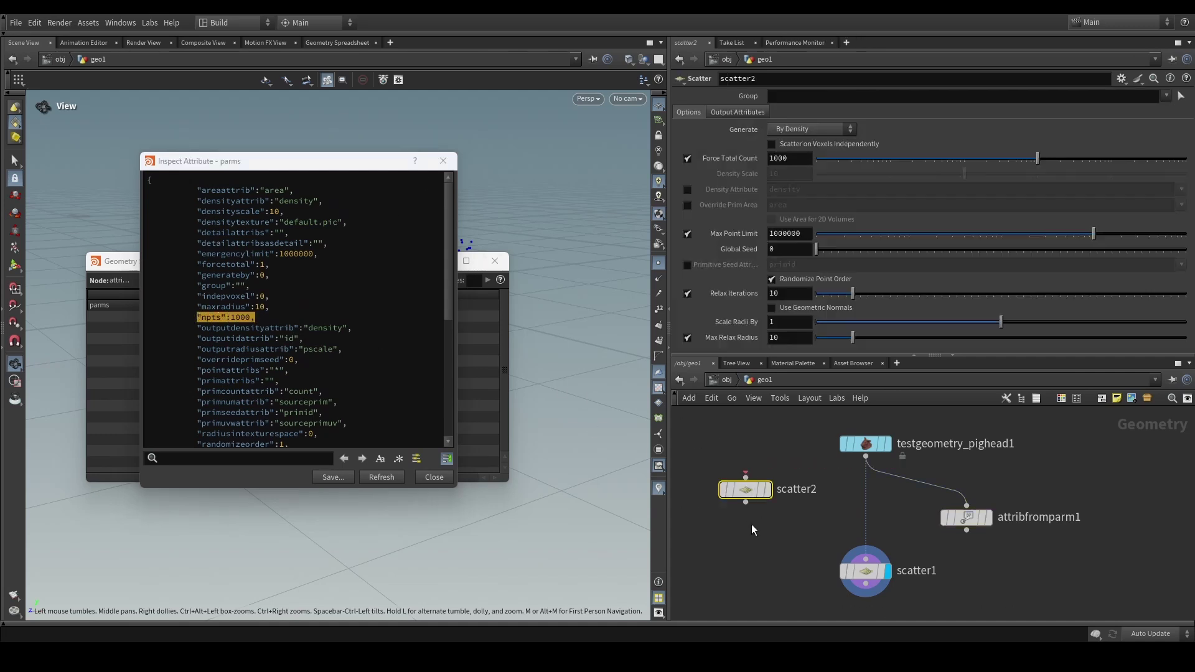
{"action": "left_click", "coordinate": [444, 160]}
{"action": "left_click_drag", "start_coordinate": [1037, 159], "coordinate": [1186, 158]}
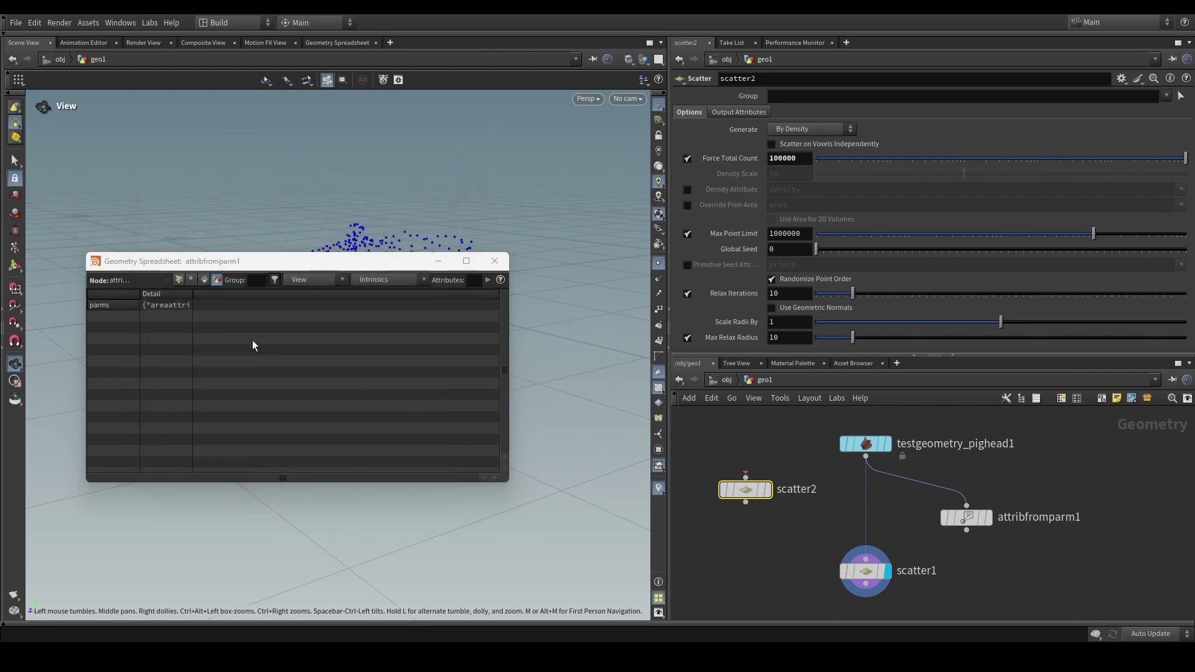
Step: Reopen the parms dictionary to check its npts entry, then close the inspector
{"action": "double_click", "coordinate": [166, 305]}
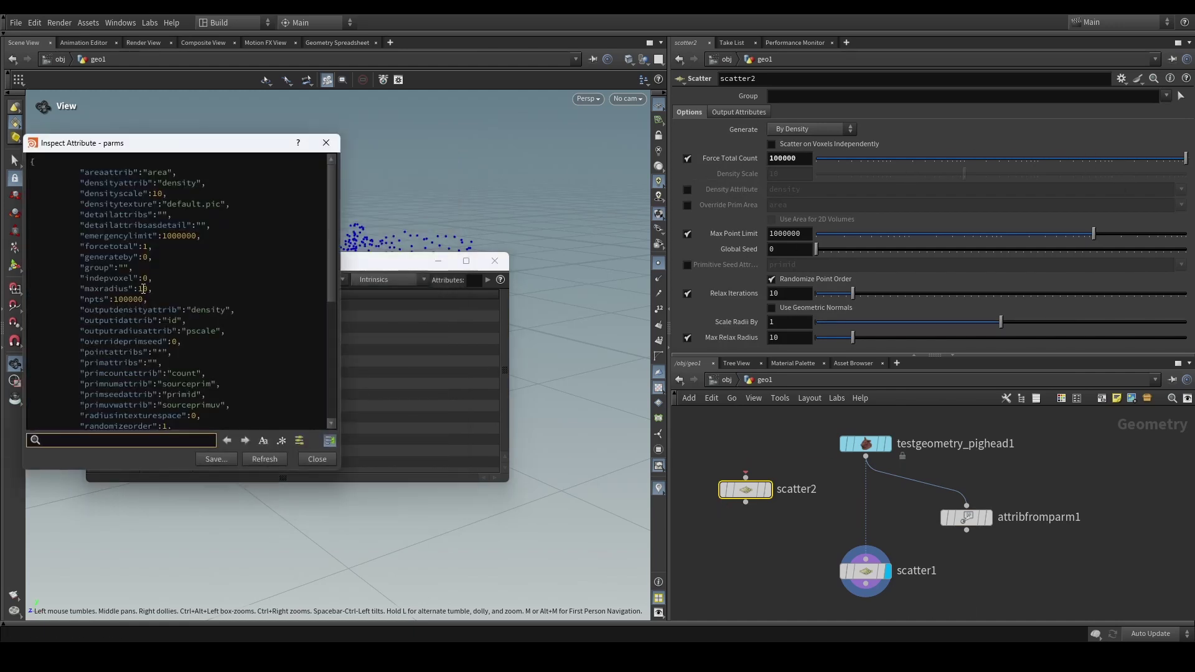
{"action": "left_click_drag", "start_coordinate": [150, 302], "coordinate": [81, 300]}
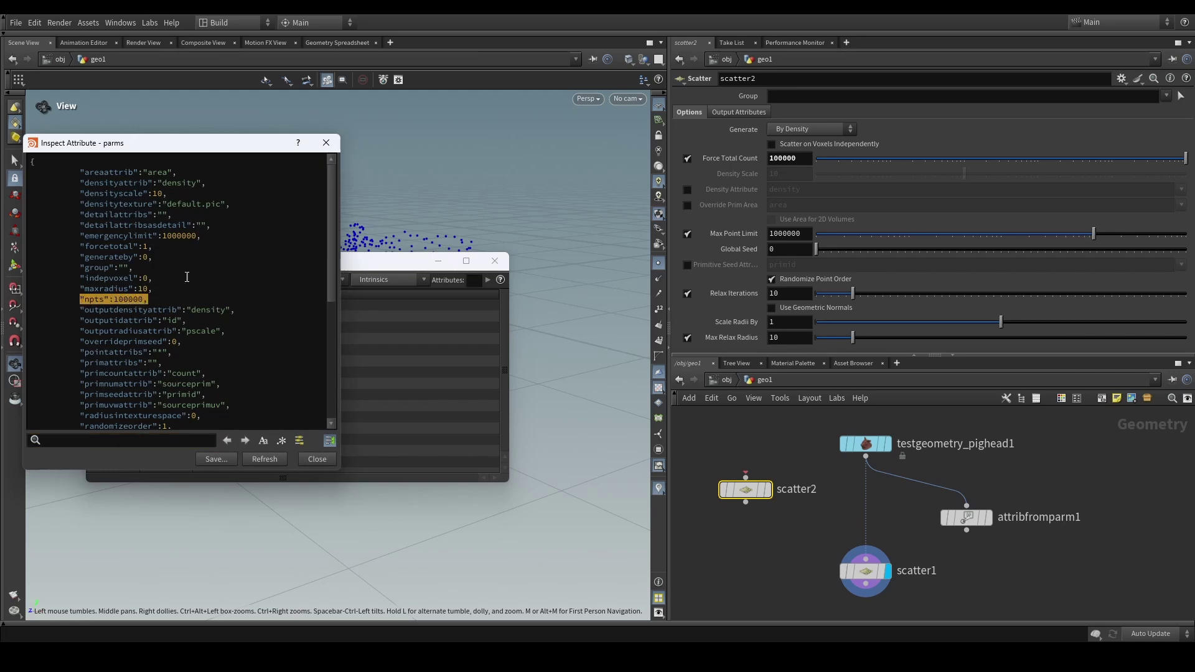
{"action": "left_click", "coordinate": [326, 142]}
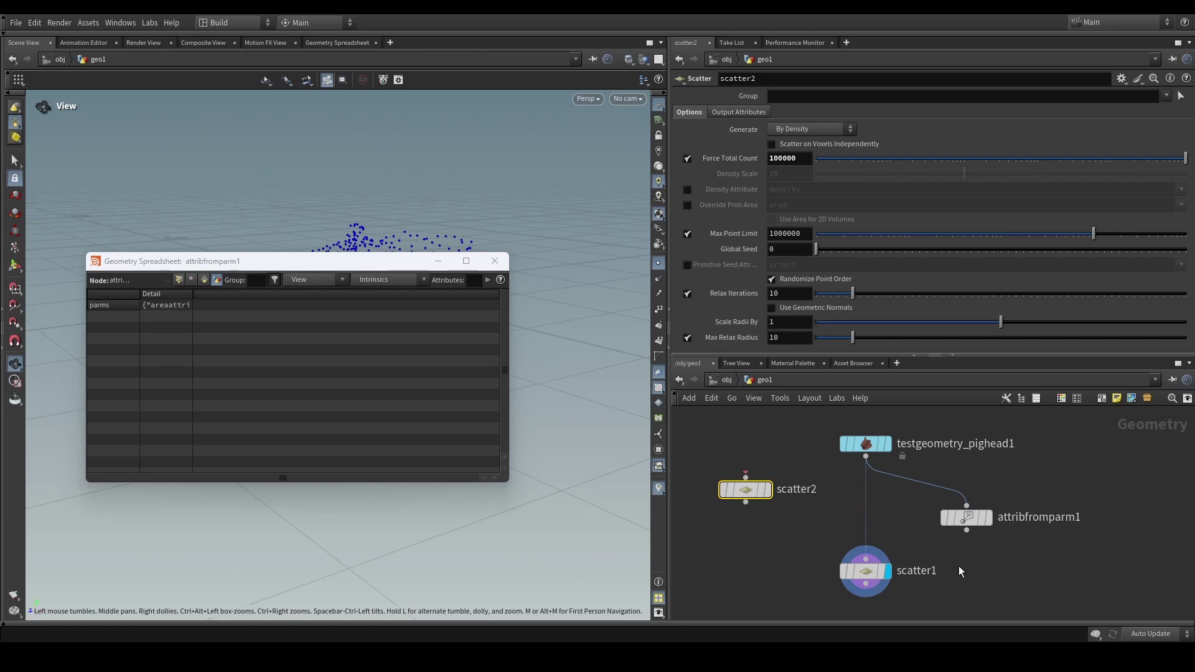
Step: Add a spare input to scatter1 and point Spare Input 0 to ../attribfromparm1
{"action": "left_click", "coordinate": [966, 518]}
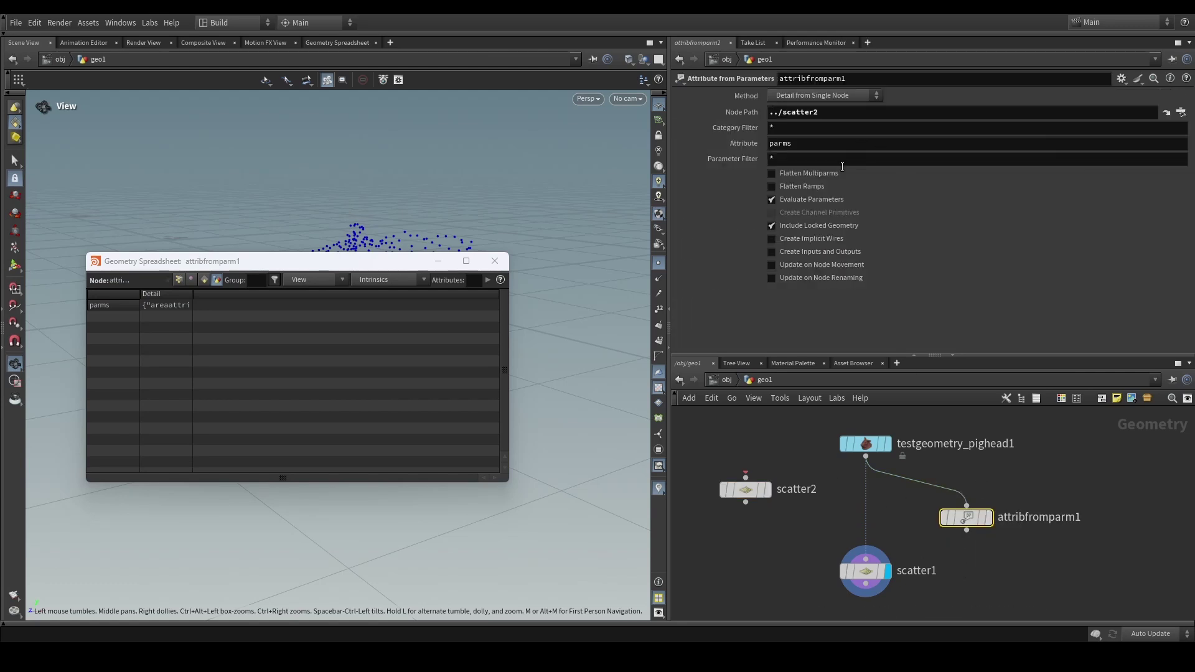
{"action": "left_click_drag", "start_coordinate": [797, 547], "coordinate": [881, 593]}
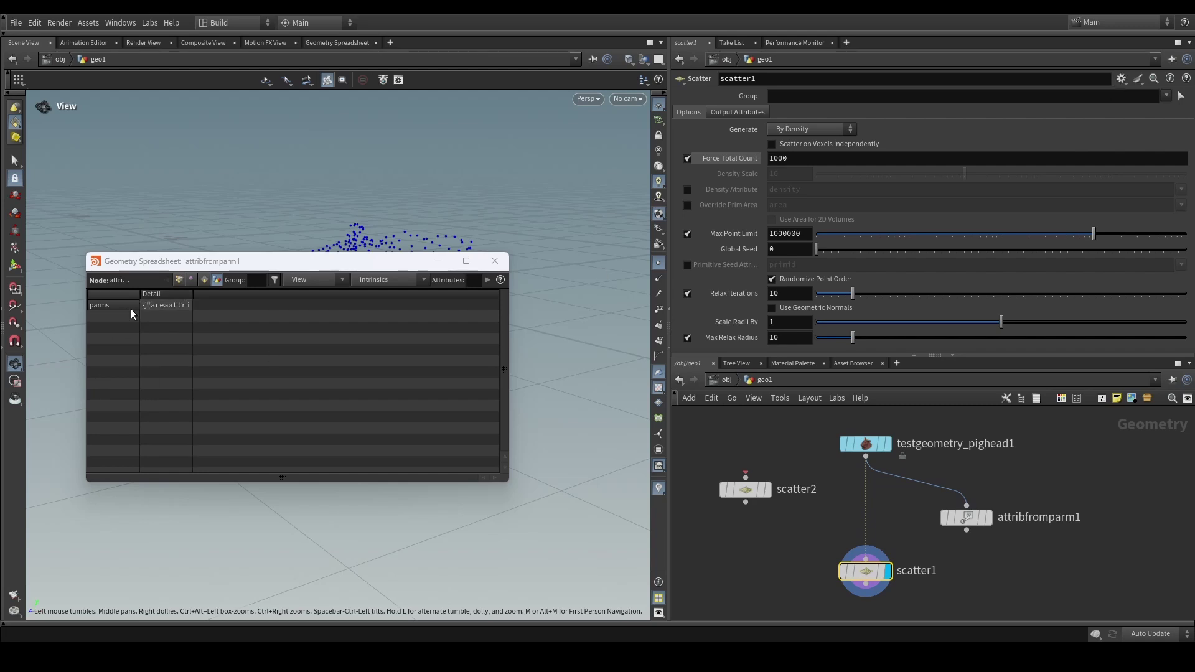
{"action": "left_click", "coordinate": [1121, 79]}
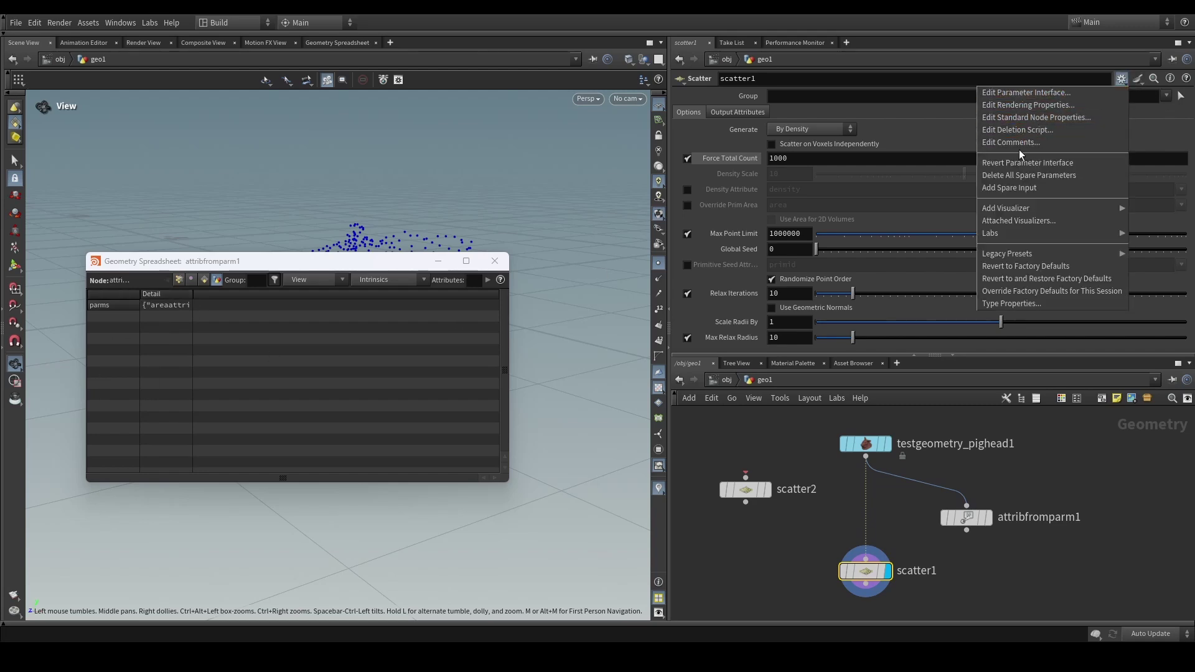
{"action": "left_click", "coordinate": [1018, 188]}
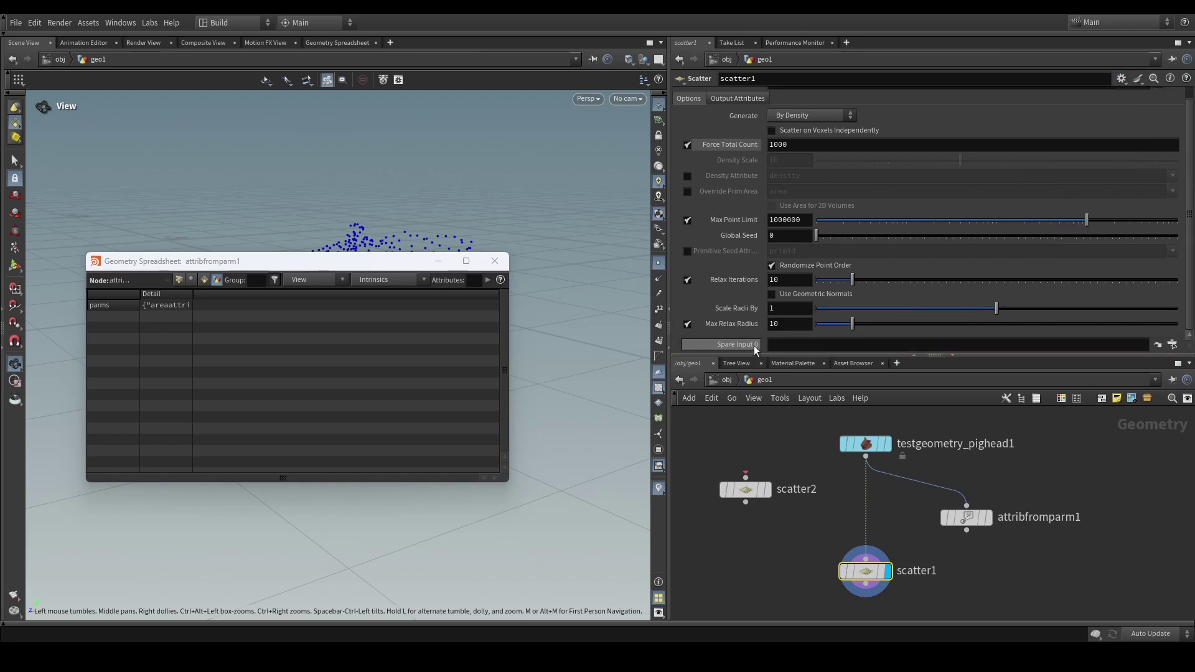
{"action": "left_click_drag", "start_coordinate": [968, 521], "coordinate": [922, 346]}
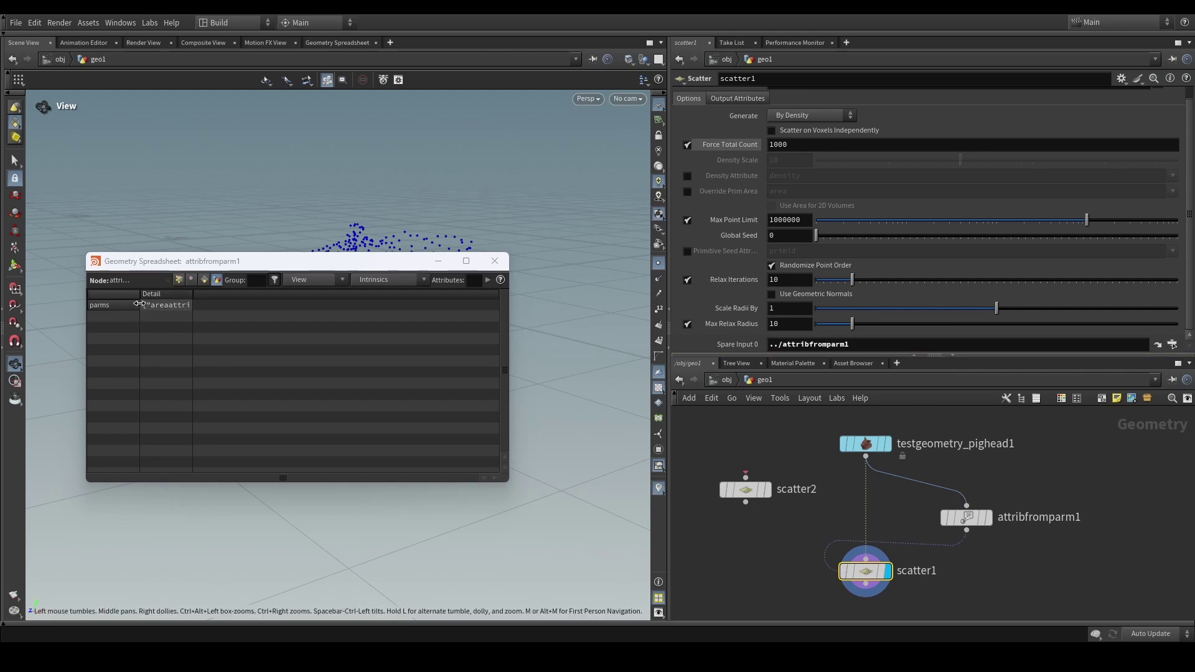
Step: Add a Null node below attribfromparm1 and chain a duplicate Null beneath it
{"action": "left_click", "coordinate": [970, 519]}
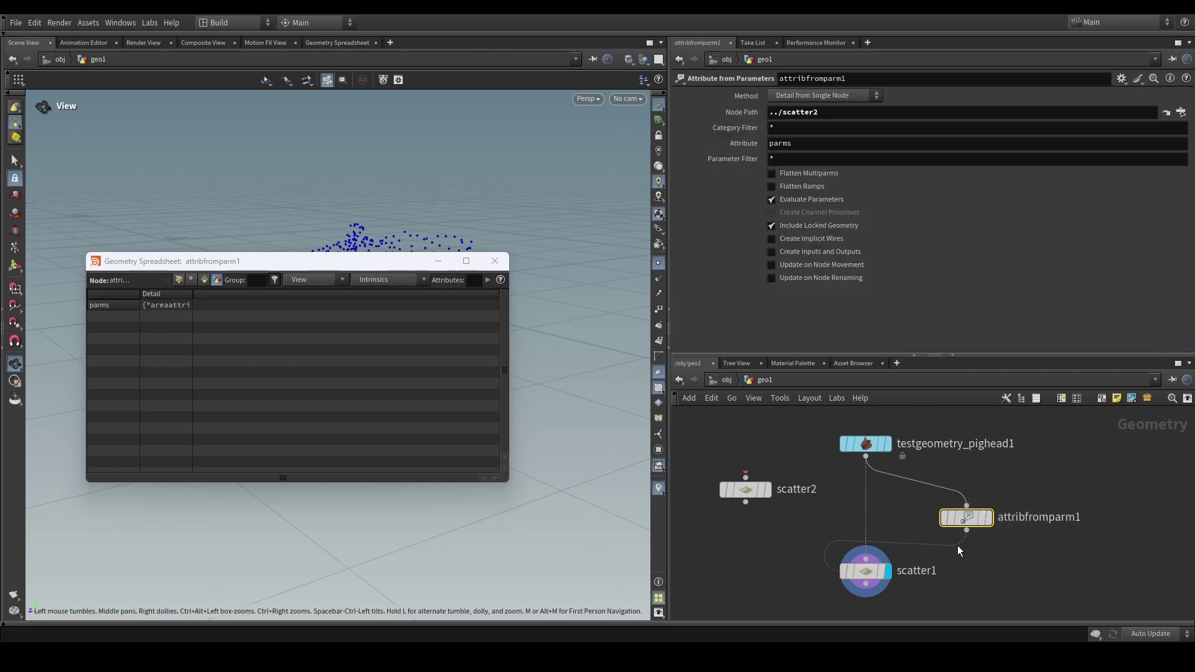
{"action": "left_click", "coordinate": [867, 571]}
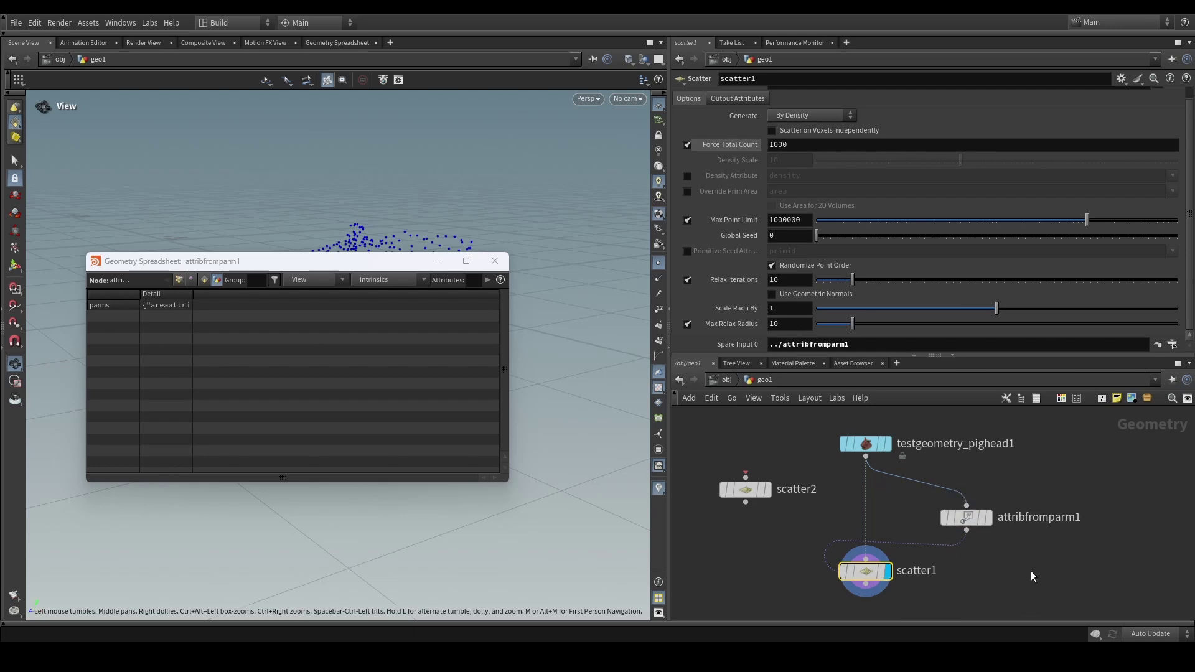
{"action": "key", "text": "Tab"}
{"action": "type", "text": "nul"}
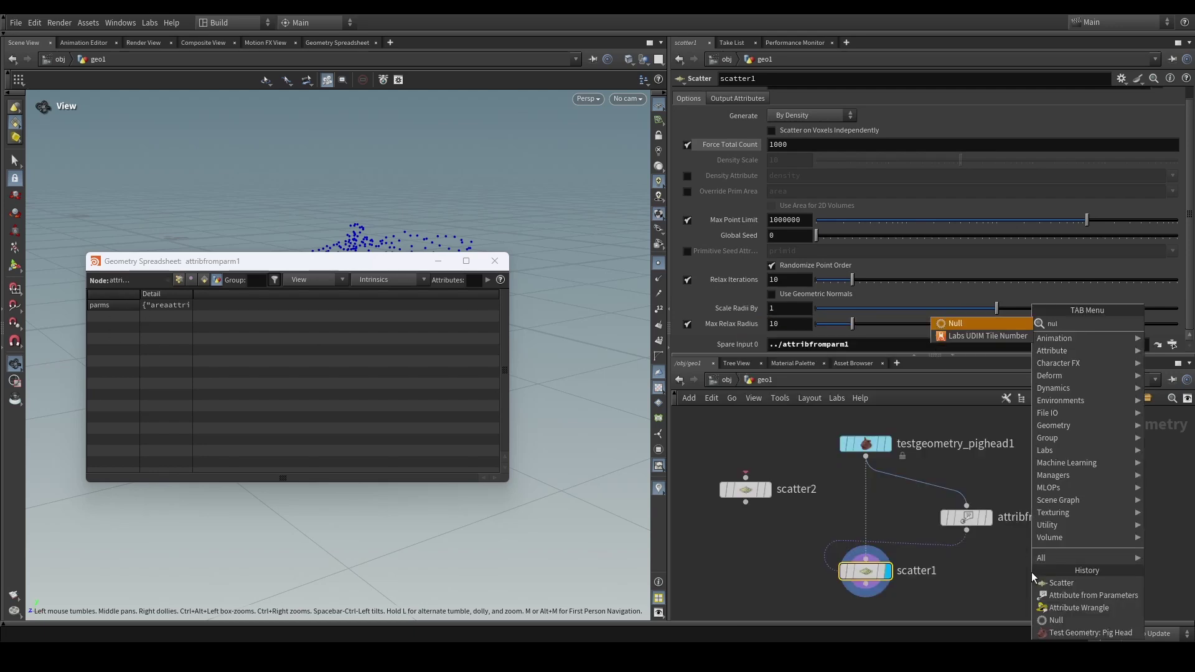
{"action": "key", "text": "Return"}
{"action": "left_click", "coordinate": [1032, 569]}
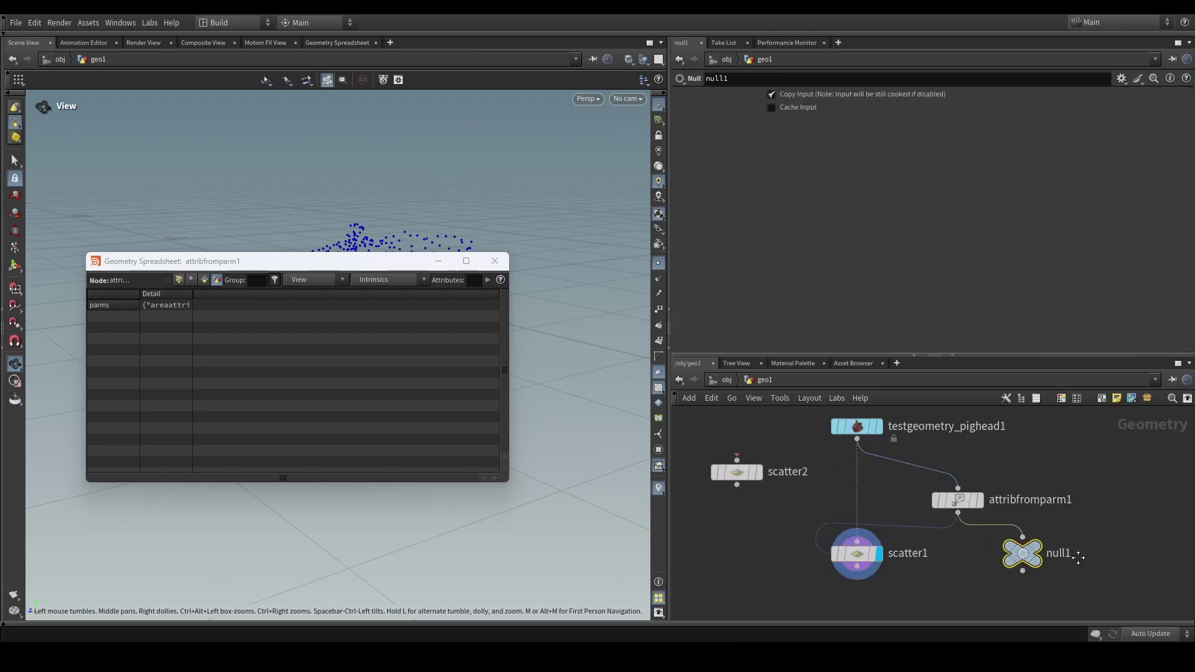
{"action": "left_click_drag", "start_coordinate": [979, 503], "coordinate": [979, 563], "text": "alt"}
{"action": "left_click", "coordinate": [980, 549]}
{"action": "left_click", "coordinate": [980, 522]}
Step: Point scatter1's Spare Input 0 to ../null2 and check null2's node information for the parms attribute
{"action": "left_click_drag", "start_coordinate": [814, 505], "coordinate": [796, 535]}
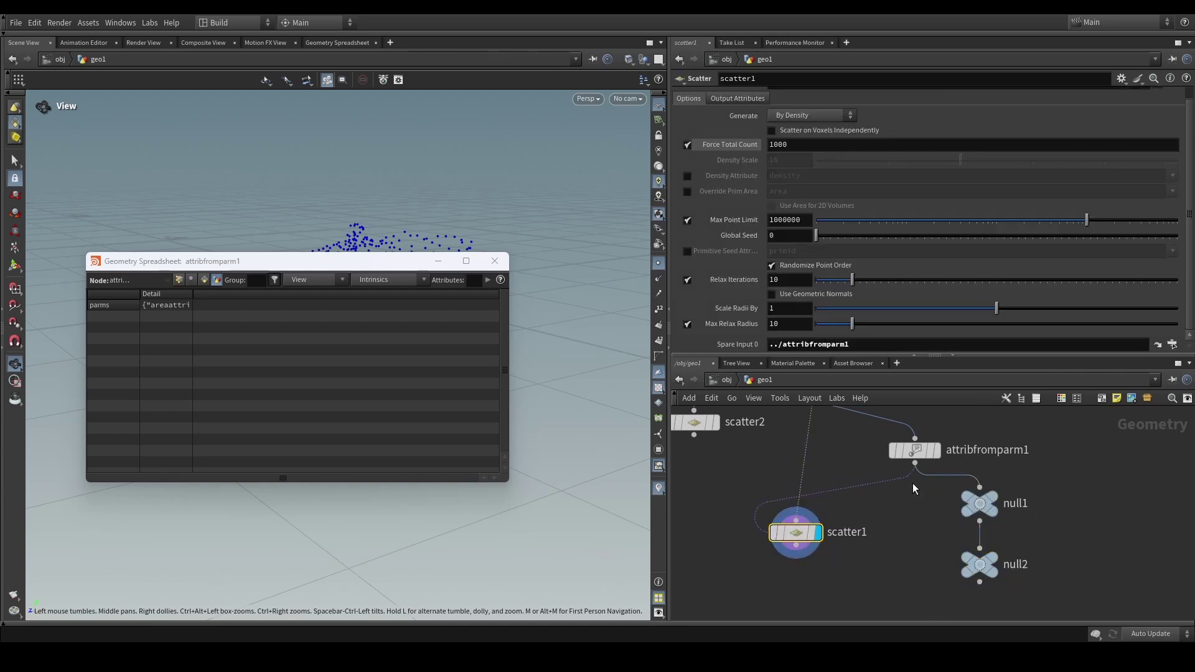
{"action": "left_click_drag", "start_coordinate": [980, 564], "coordinate": [868, 347]}
{"action": "right_click", "coordinate": [975, 565]}
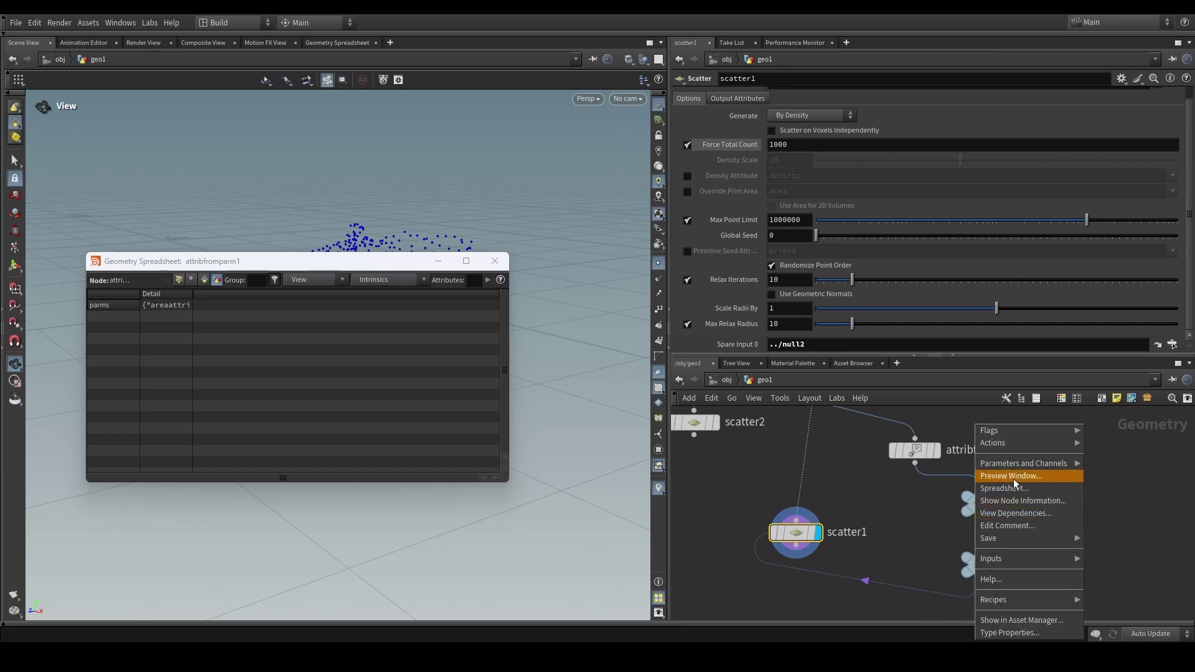
{"action": "key", "text": "Escape"}
{"action": "middle_click", "coordinate": [980, 565]}
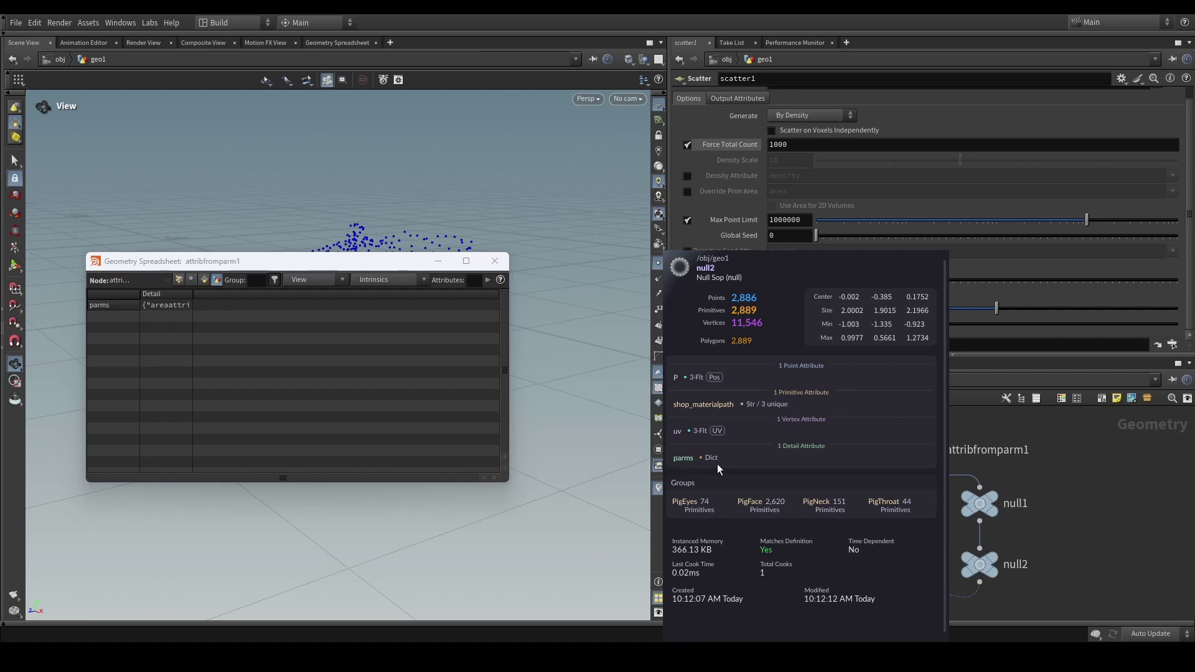
Step: Set scatter2's Force Total Count to 184 and close the attribfromparm1 geometry spreadsheet
{"action": "middle_click_drag", "start_coordinate": [672, 462], "coordinate": [773, 502]}
{"action": "left_click", "coordinate": [728, 446]}
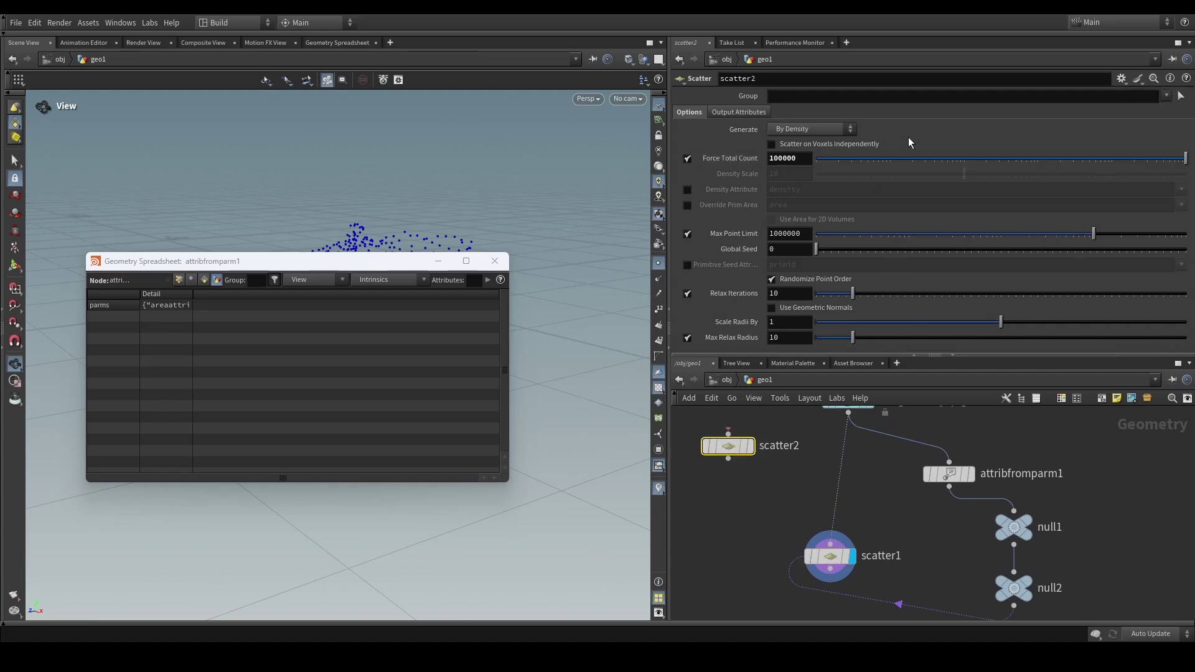
{"action": "left_click_drag", "start_coordinate": [905, 158], "coordinate": [984, 161]}
{"action": "left_click", "coordinate": [495, 261]}
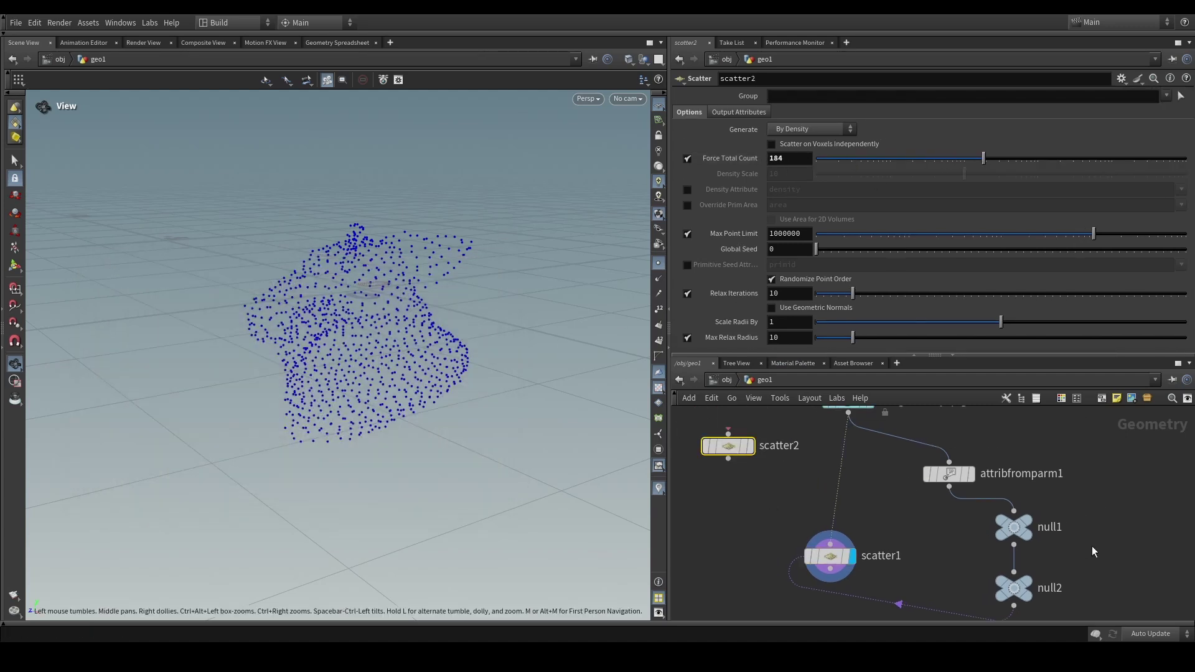
{"action": "middle_click_drag", "start_coordinate": [1092, 546], "coordinate": [1064, 501]}
{"action": "middle_click_drag", "start_coordinate": [880, 492], "coordinate": [895, 494]}
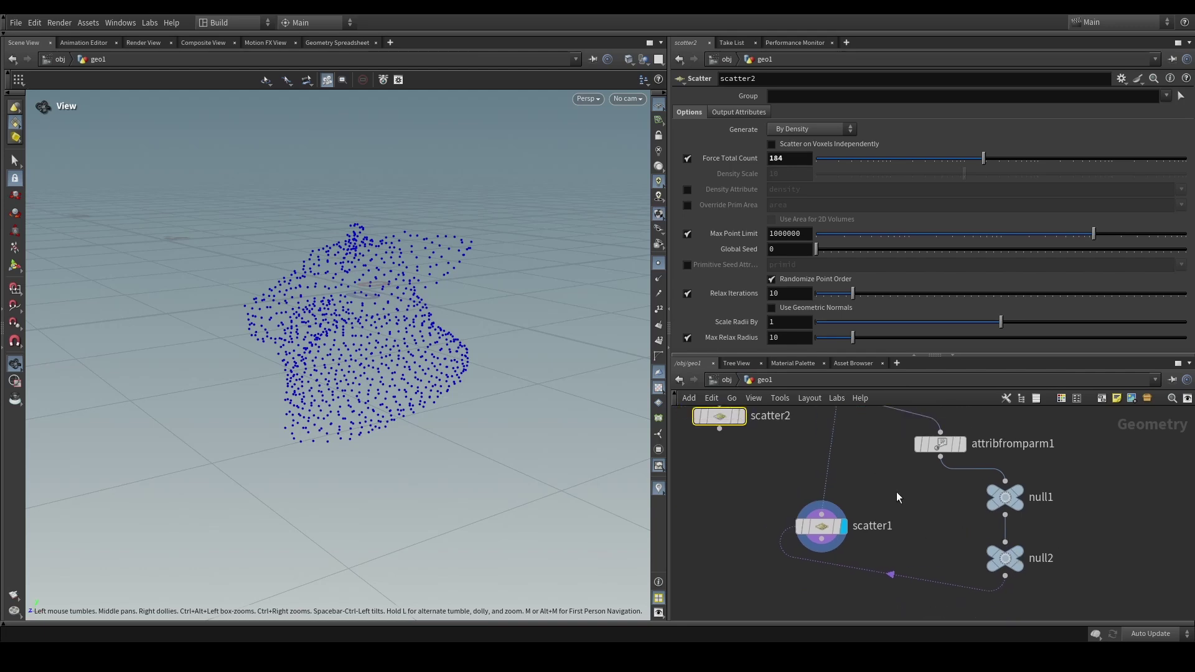
Step: Add an Integer parameter named spare_parminputindex to scatter1's parameter interface
{"action": "left_click", "coordinate": [822, 526]}
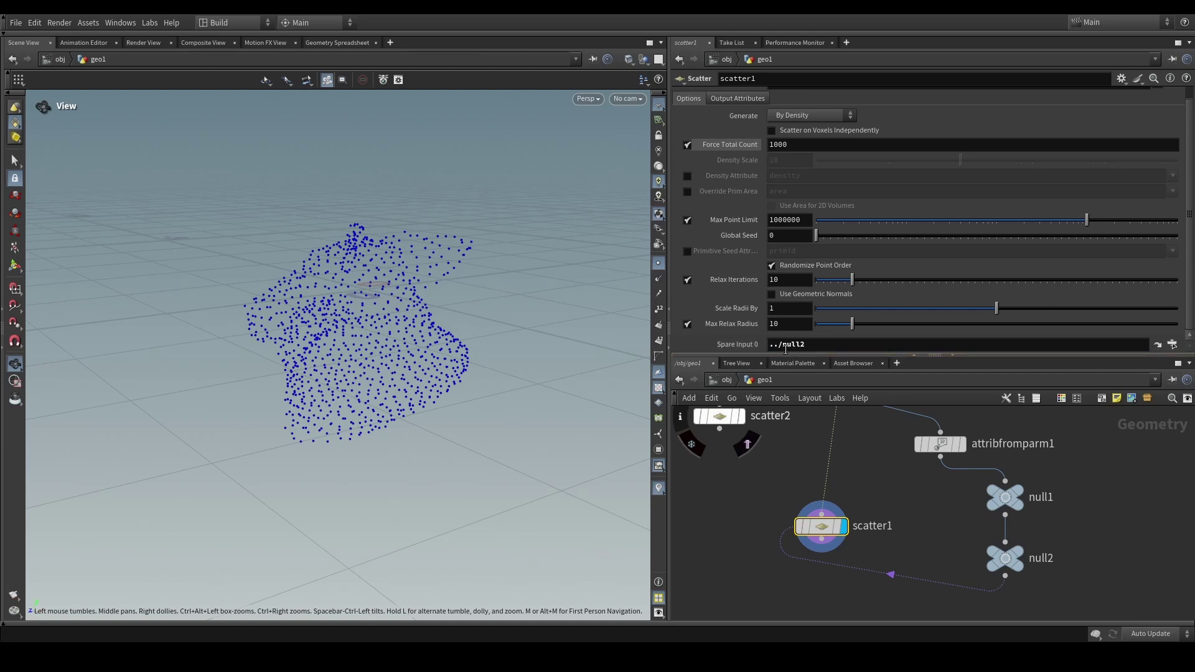
{"action": "left_click", "coordinate": [1125, 79]}
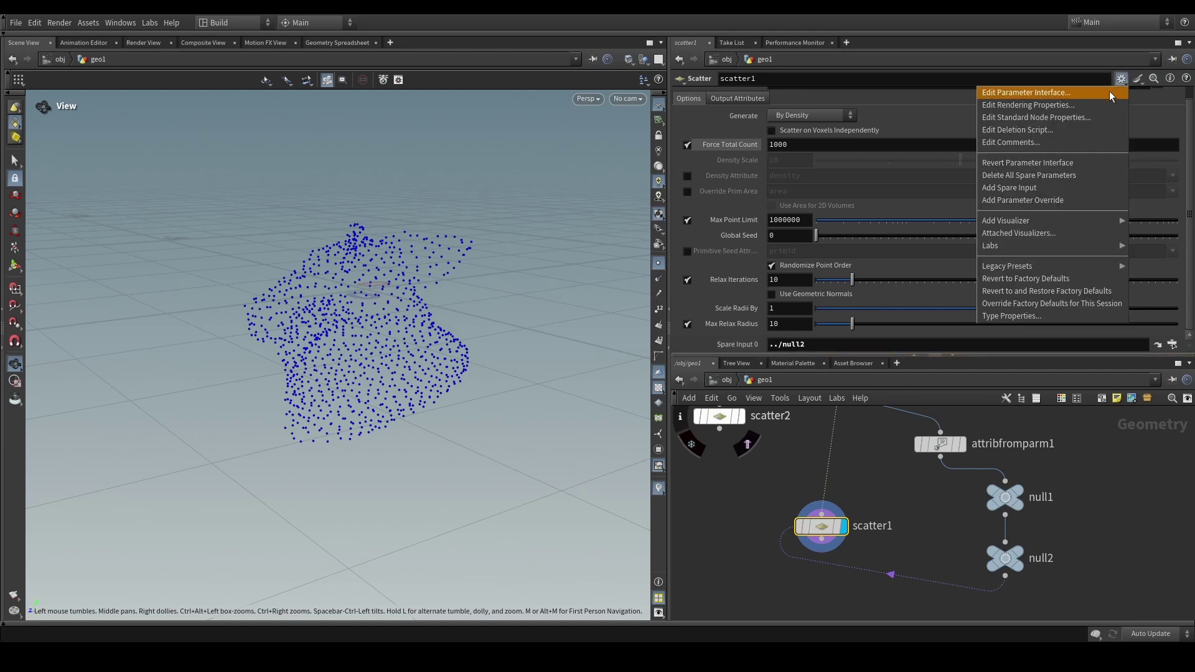
{"action": "left_click", "coordinate": [1109, 91]}
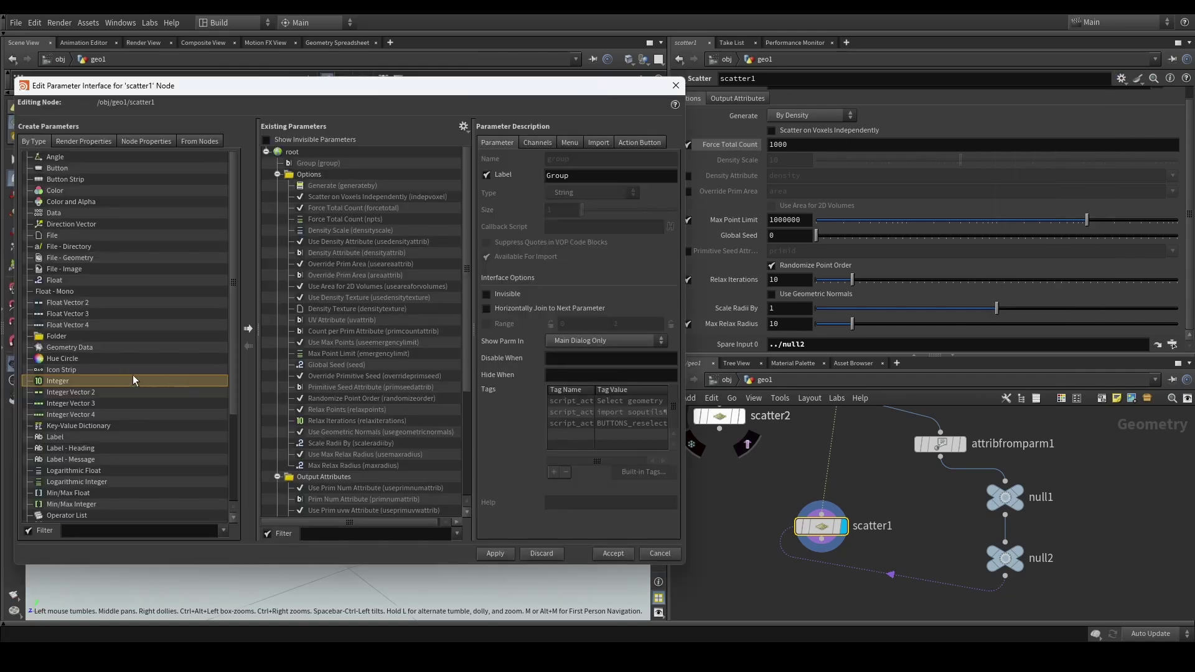
{"action": "left_click", "coordinate": [249, 328]}
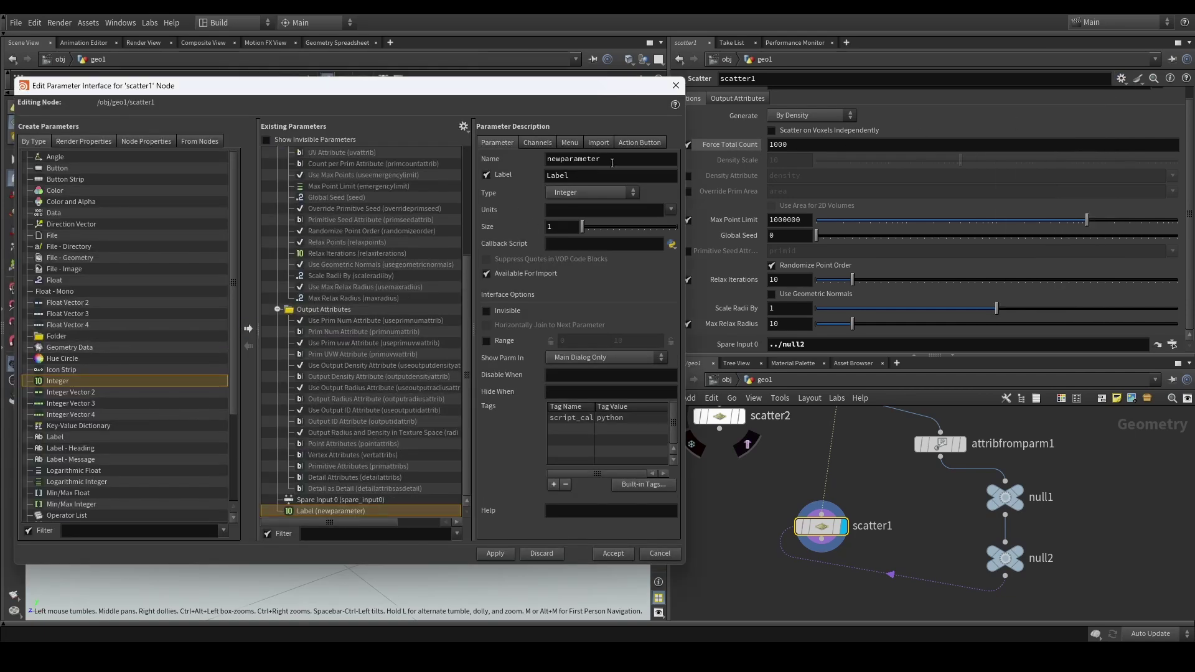
{"action": "left_click_drag", "start_coordinate": [611, 160], "coordinate": [503, 163]}
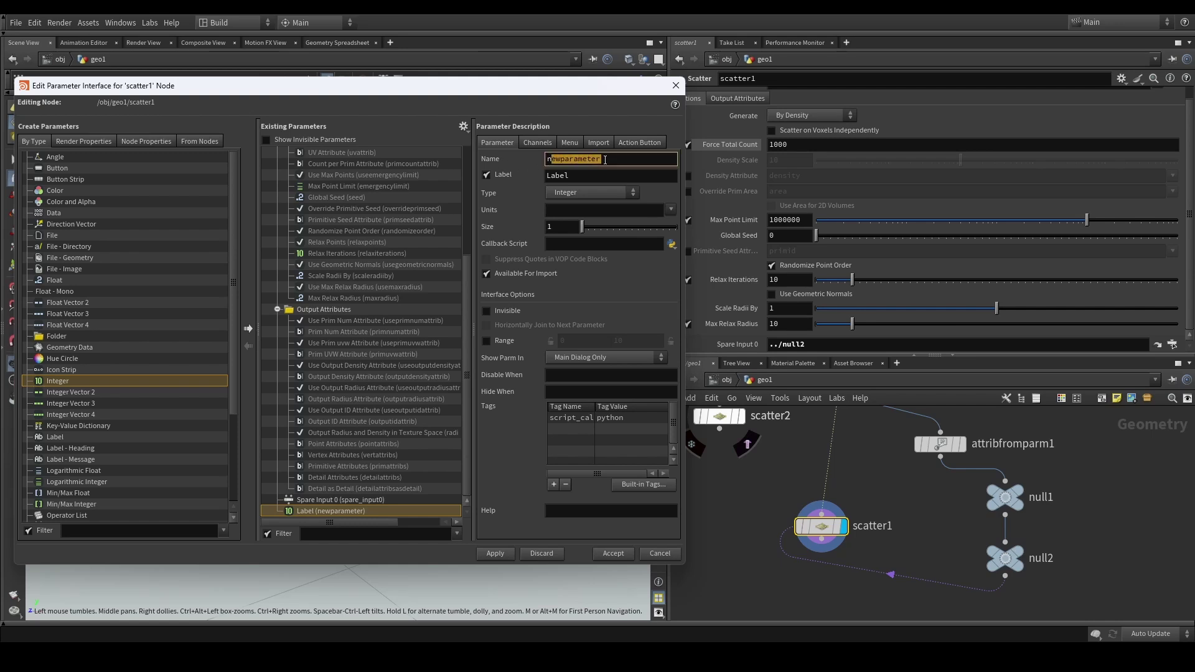
{"action": "key", "text": "BackSpace"}
{"action": "type", "text": "spart"}
{"action": "type", "text": "_parminputindex"}
{"action": "key", "text": "Return"}
Step: Label the new integer parameter "Spare Input Driver Index", apply the interface change and close the parameter editor
{"action": "left_click_drag", "start_coordinate": [610, 179], "coordinate": [541, 178]}
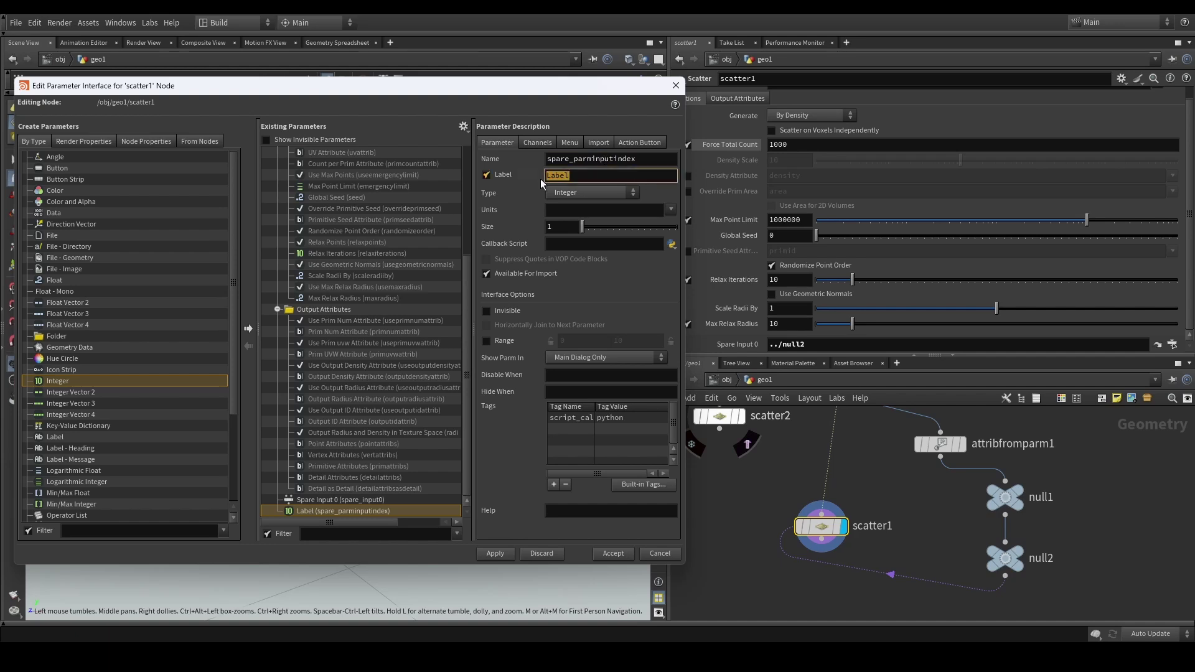
{"action": "type", "text": "Spare Input Driver Index"}
{"action": "key", "text": "Return"}
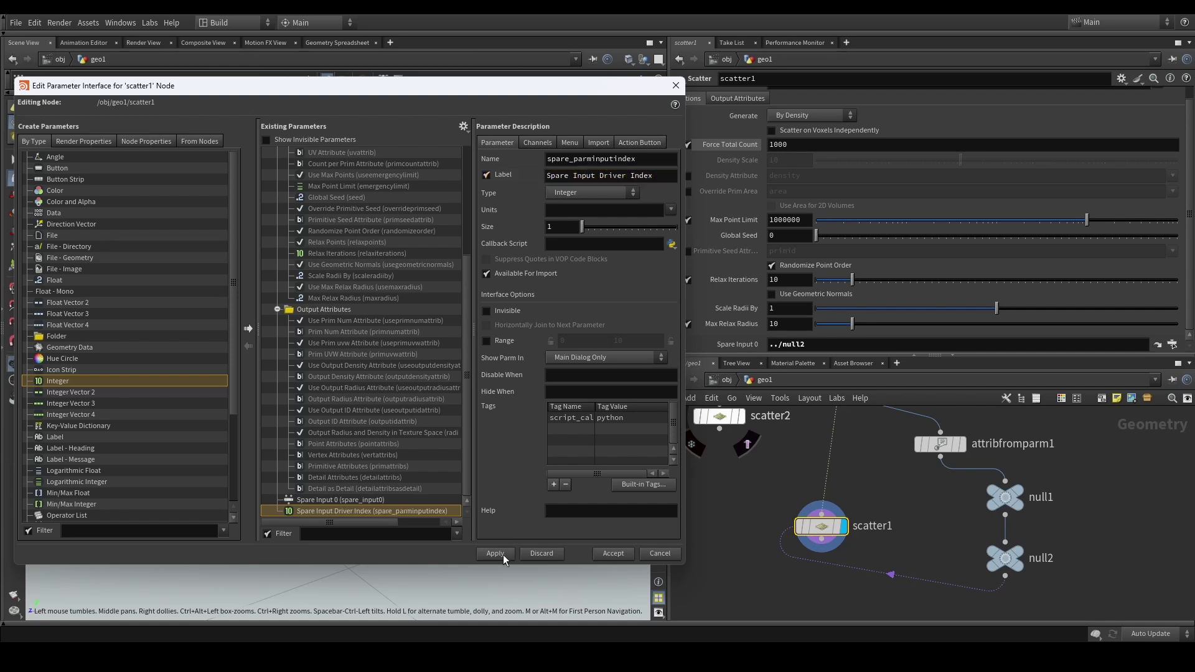
{"action": "left_click", "coordinate": [503, 555]}
{"action": "left_click", "coordinate": [676, 85]}
Step: Check how expressions refer to scatter1's Spare Input 0 and set its Spare Input Driver Index to -1
{"action": "scroll", "coordinate": [802, 260], "scroll_direction": "down", "scroll_amount": 1}
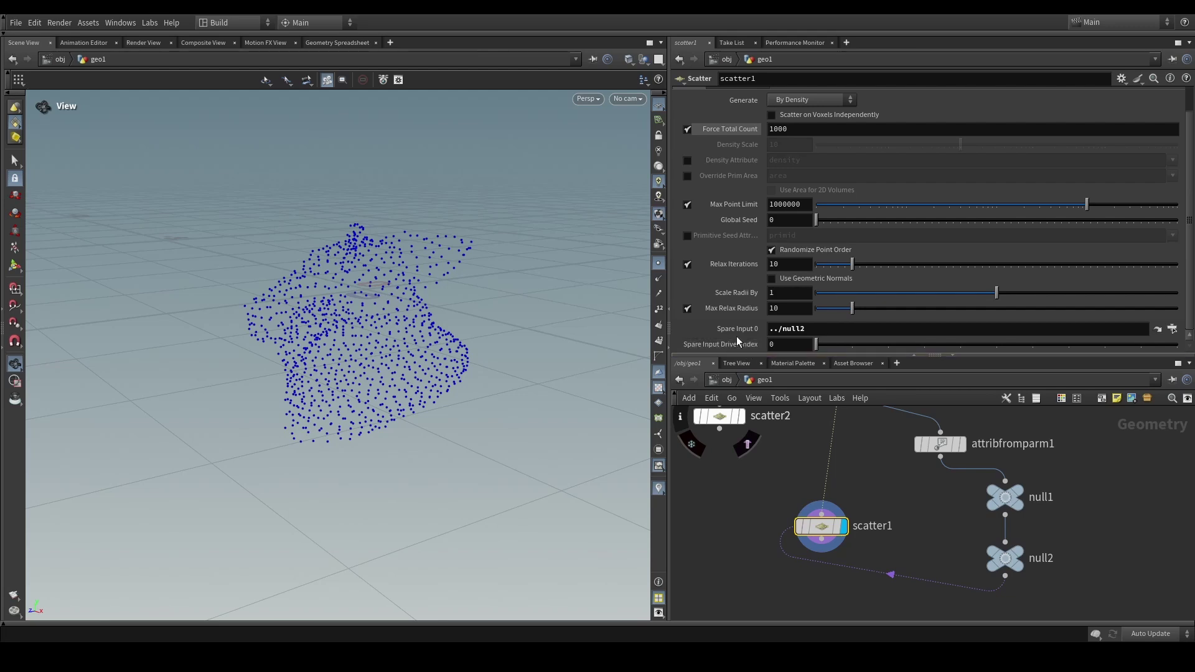
{"action": "mouse_move", "coordinate": [737, 332]}
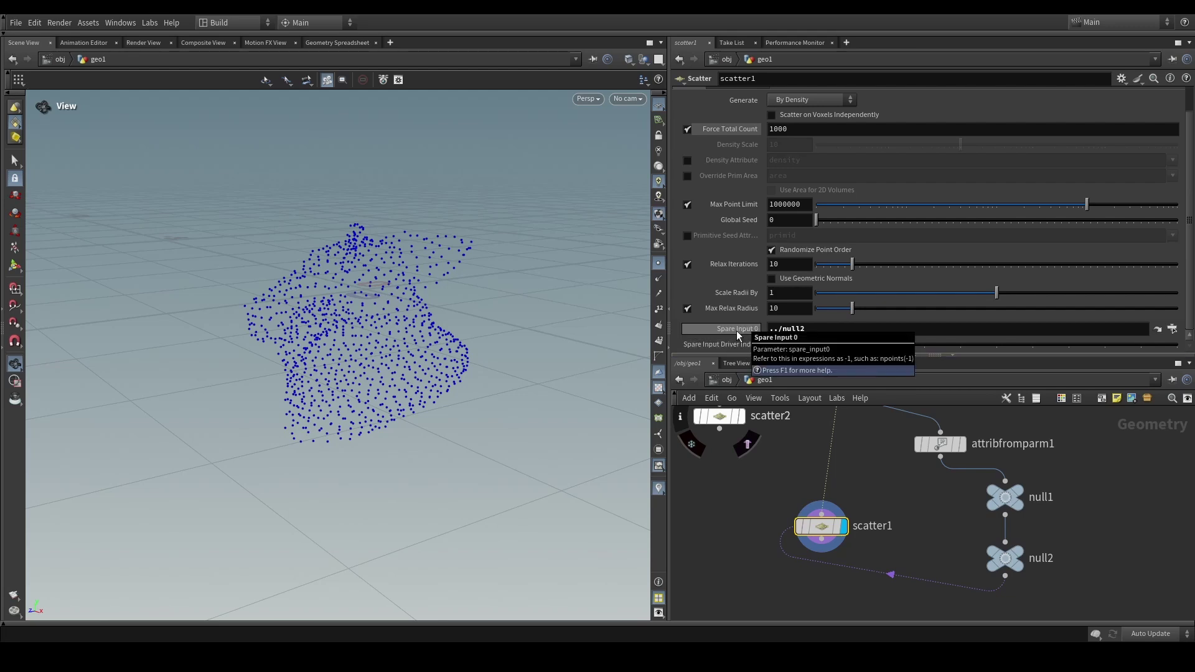
{"action": "scroll", "coordinate": [846, 210], "scroll_direction": "up", "scroll_amount": 1}
{"action": "scroll", "coordinate": [845, 188], "scroll_direction": "down", "scroll_amount": 1}
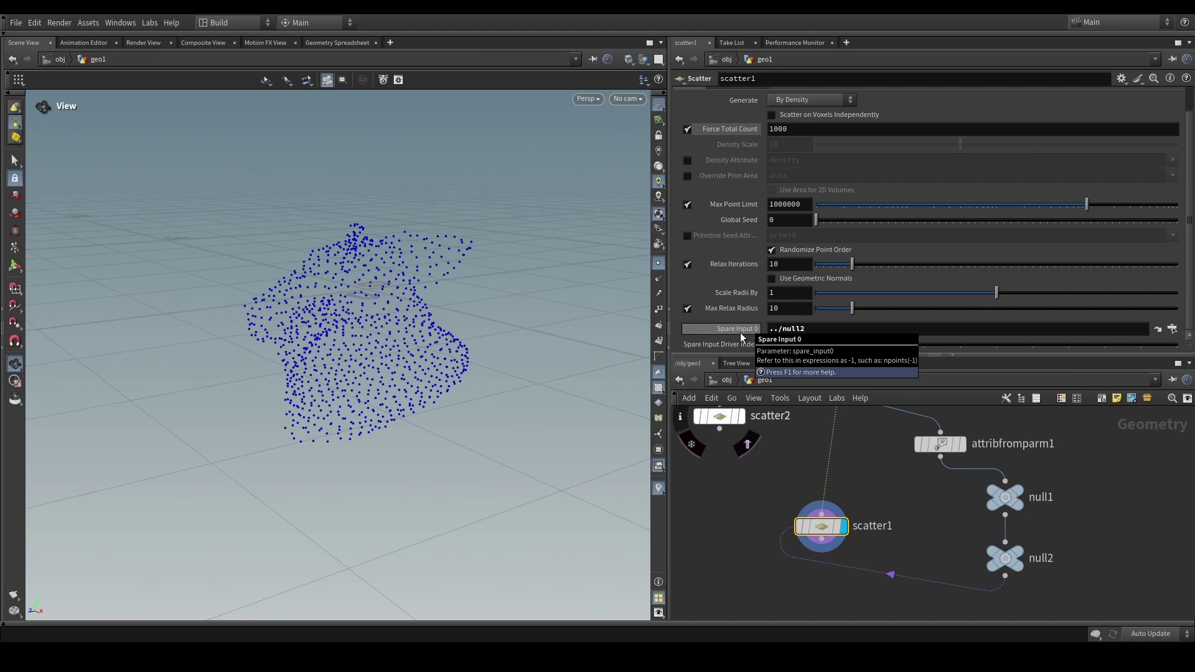
{"action": "left_click", "coordinate": [769, 344]}
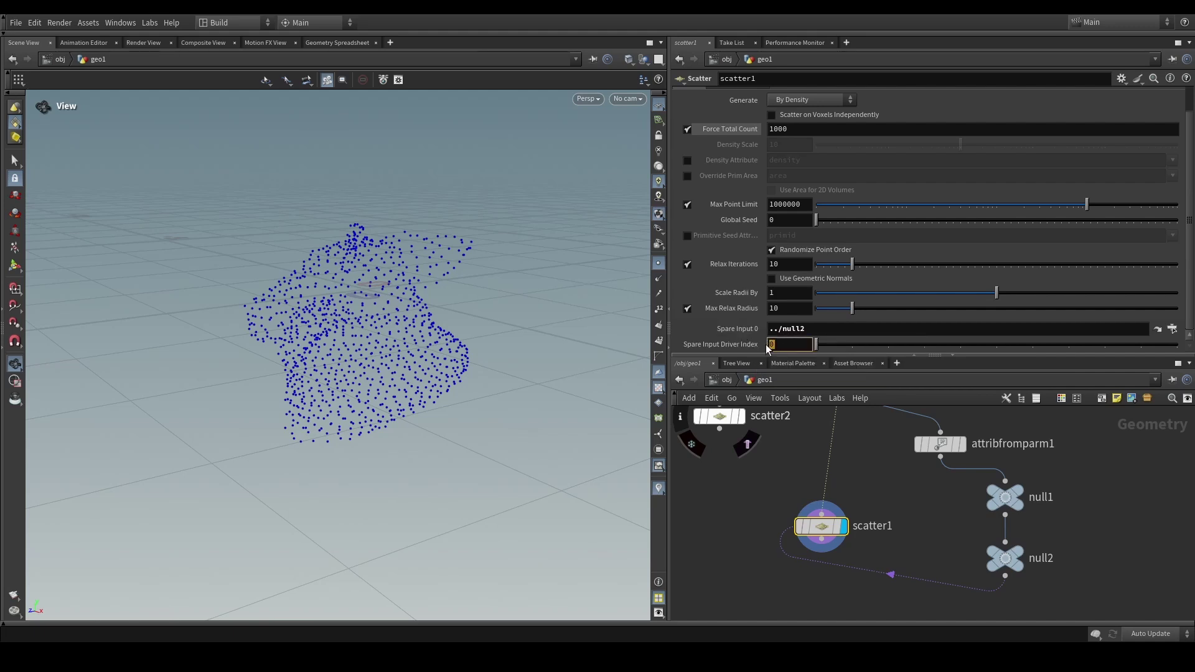
{"action": "key", "text": "Return"}
Step: Set scatter2's Force Total Count to 2938 and look over scatter1's own parameters
{"action": "left_click", "coordinate": [720, 415]}
{"action": "left_click_drag", "start_coordinate": [969, 161], "coordinate": [1038, 182]}
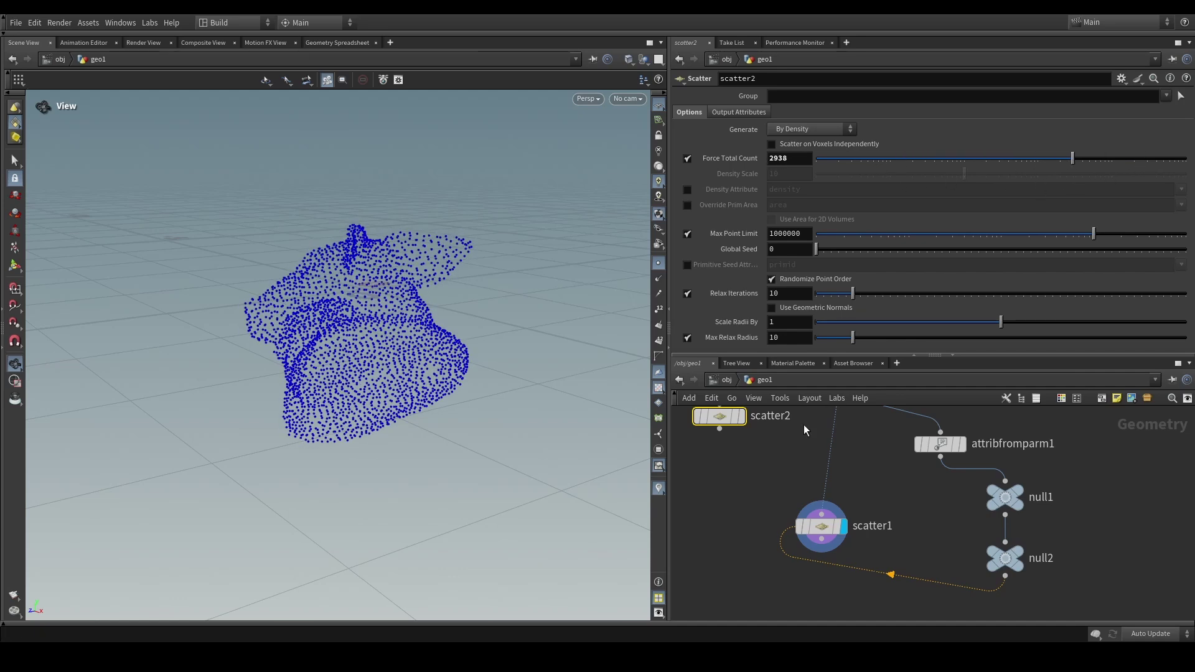
{"action": "left_click", "coordinate": [848, 551]}
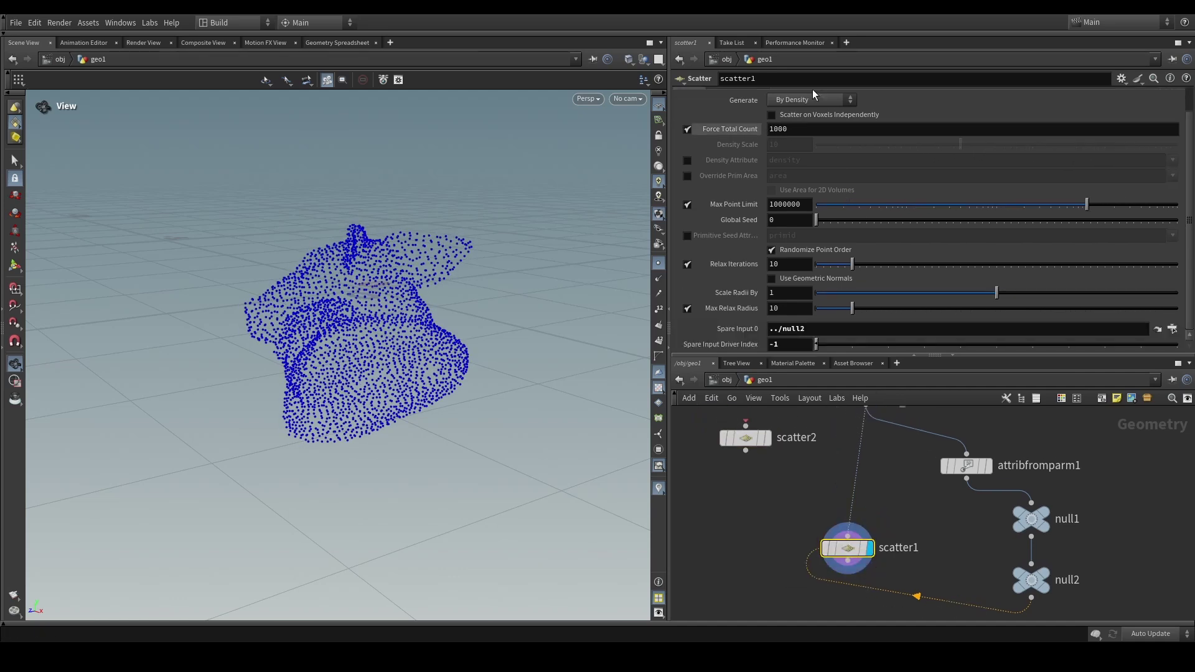
{"action": "scroll", "coordinate": [735, 156], "scroll_direction": "up", "scroll_amount": 2}
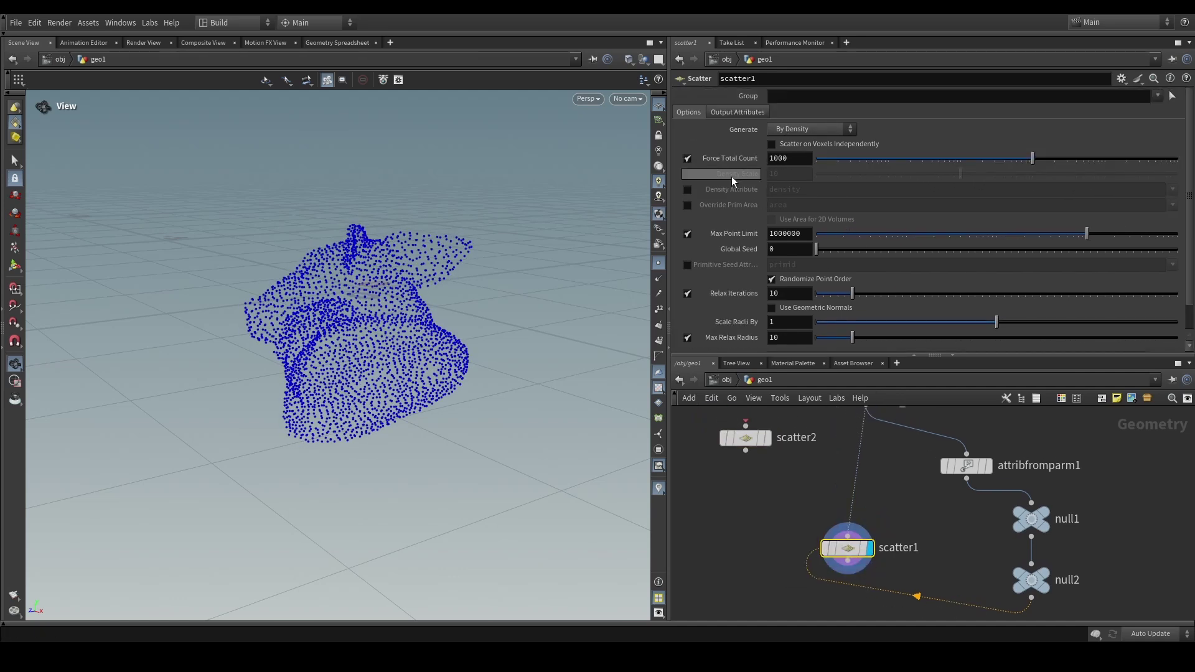
{"action": "scroll", "coordinate": [747, 174], "scroll_direction": "down", "scroll_amount": 1}
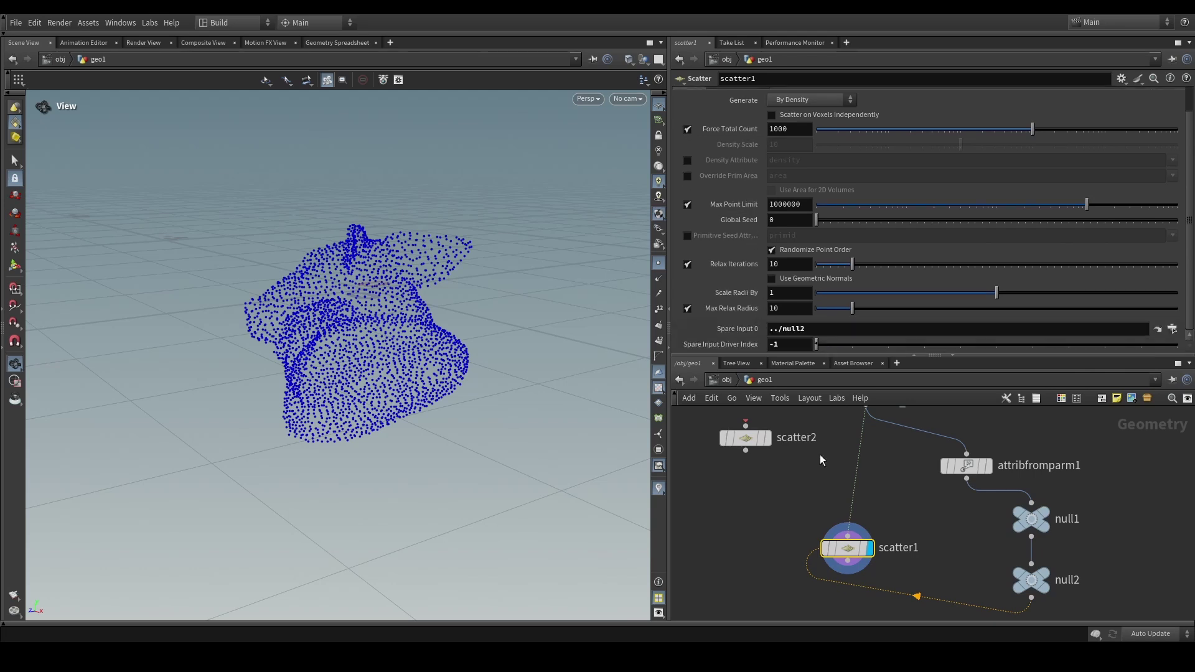
{"action": "left_click_drag", "start_coordinate": [847, 567], "coordinate": [855, 580]}
Step: Set scatter2's Force Total Count to 1031, Global Seed 25, Relax Iterations 36, Scale Radii By 0.303 and Max Relax Radius 8.9, and inspect null2's information
{"action": "left_click", "coordinate": [745, 437]}
{"action": "left_click_drag", "start_coordinate": [857, 161], "coordinate": [1051, 161]}
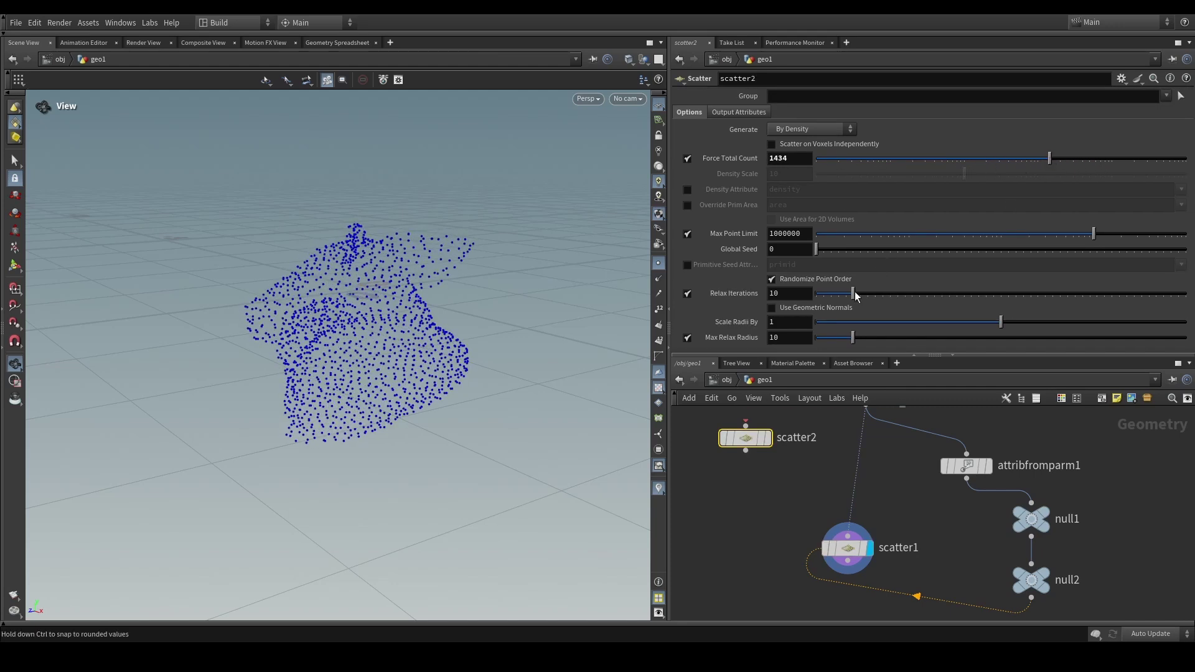
{"action": "left_click_drag", "start_coordinate": [853, 293], "coordinate": [864, 324]}
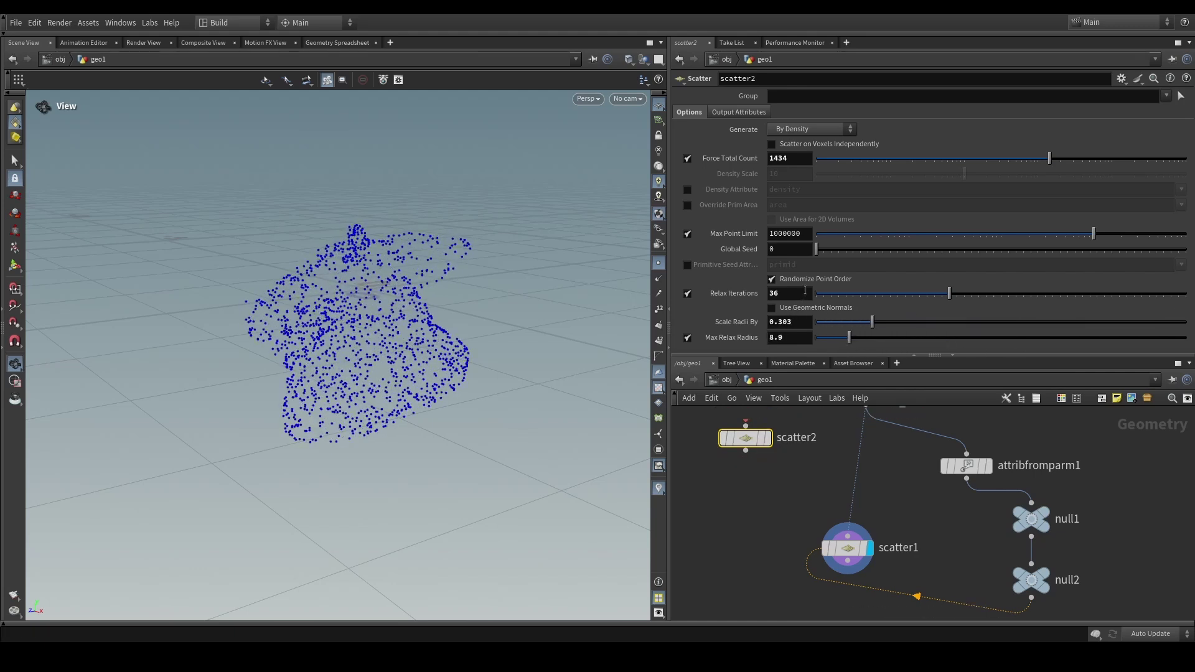
{"action": "left_click_drag", "start_coordinate": [816, 249], "coordinate": [913, 256]}
{"action": "left_click_drag", "start_coordinate": [907, 156], "coordinate": [1039, 163]}
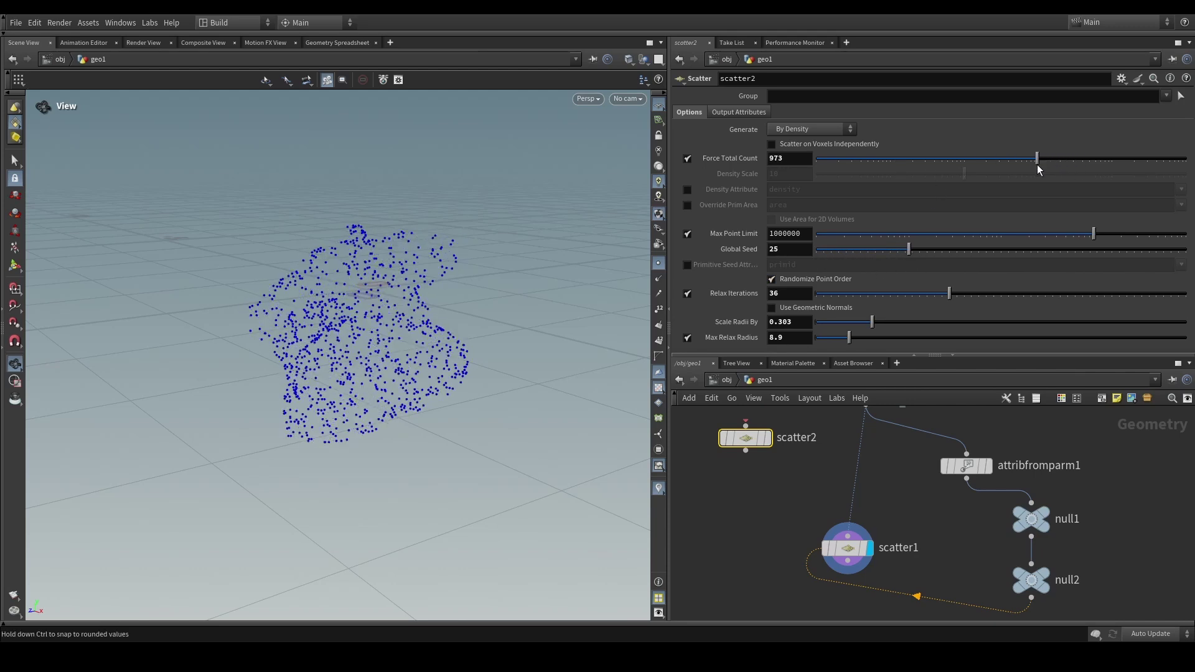
{"action": "middle_click", "coordinate": [1034, 580]}
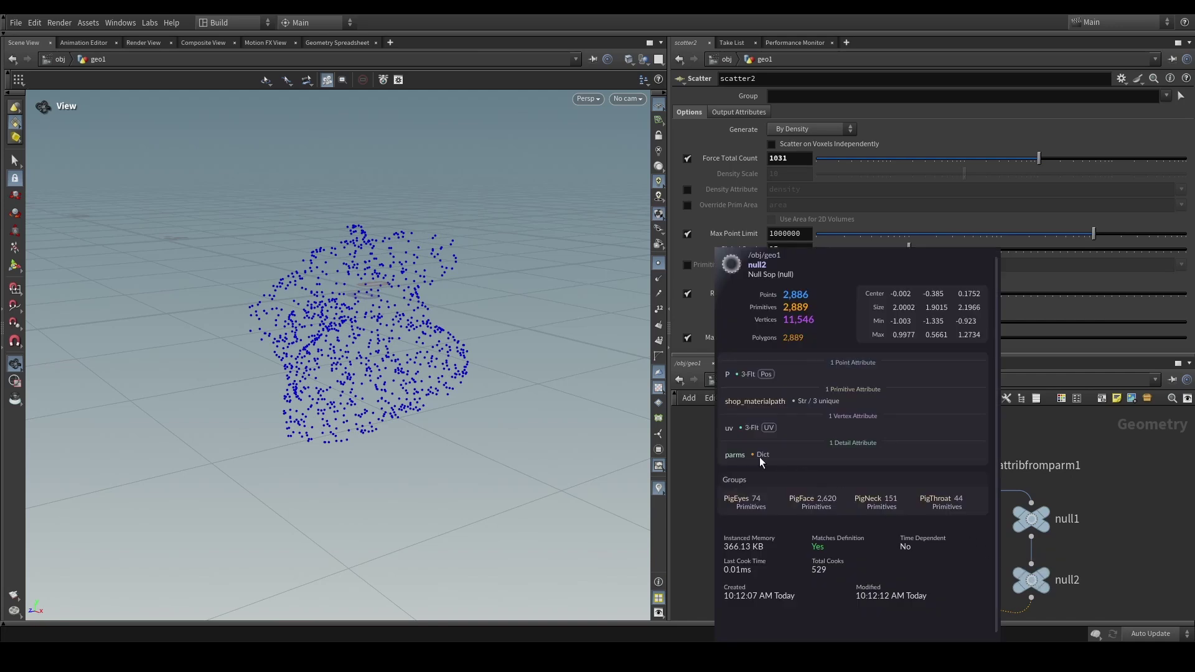
Step: Move scatter2 aside, place an Attribute Wrangle above scatter1 and set it to run over Detail (only once)
{"action": "scroll", "coordinate": [794, 513], "scroll_direction": "down", "scroll_amount": 1}
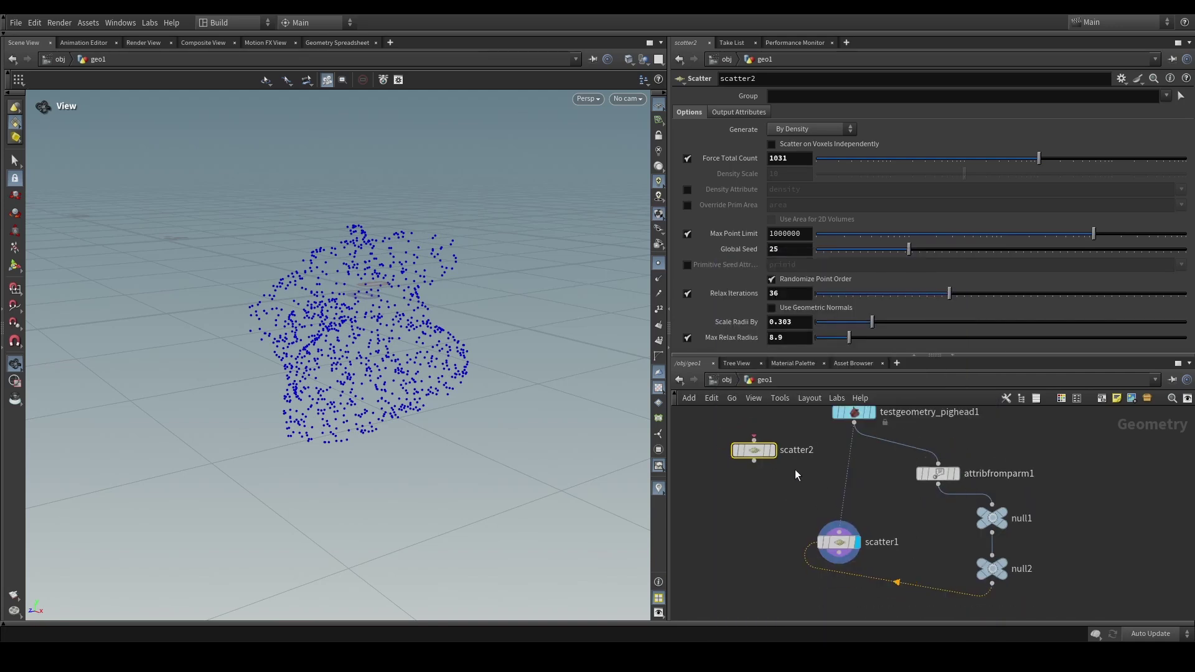
{"action": "left_click_drag", "start_coordinate": [750, 455], "coordinate": [695, 487]}
{"action": "key", "text": "Tab"}
{"action": "type", "text": "wran"}
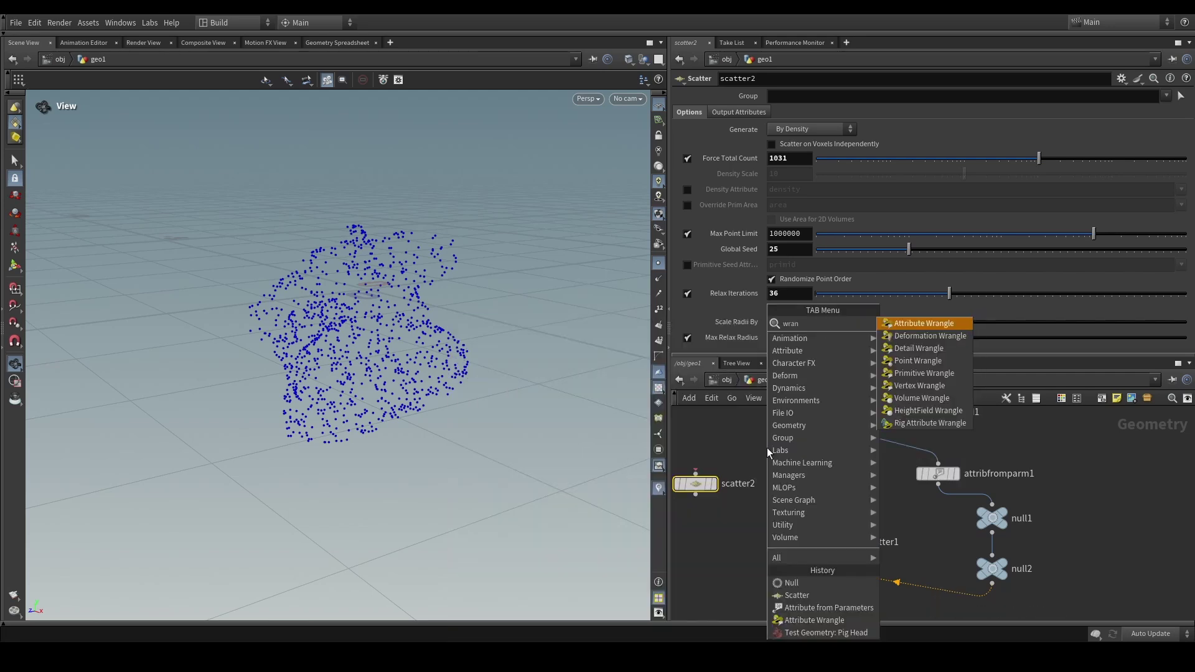
{"action": "type", "text": "g"}
{"action": "key", "text": "Return"}
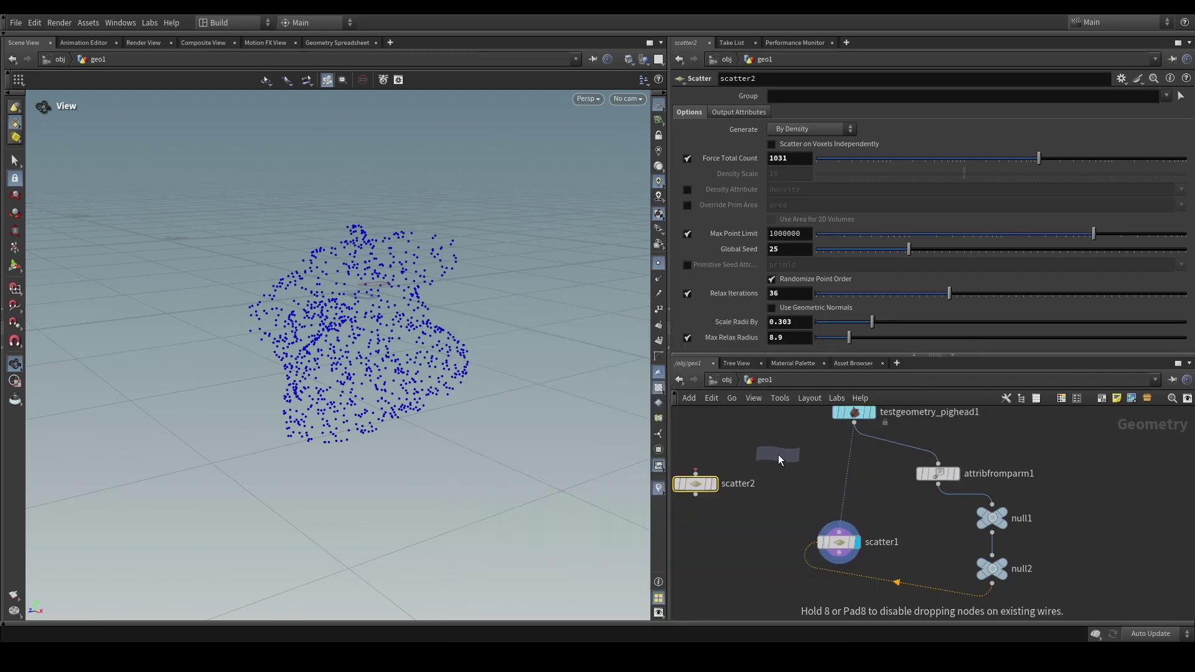
{"action": "left_click", "coordinate": [786, 458]}
{"action": "left_click", "coordinate": [787, 146]}
{"action": "left_click", "coordinate": [789, 158]}
Step: Write d@parms = set(); in attribwrangle1's VEXpression
{"action": "left_click", "coordinate": [785, 222]}
{"action": "type", "text": "d"}
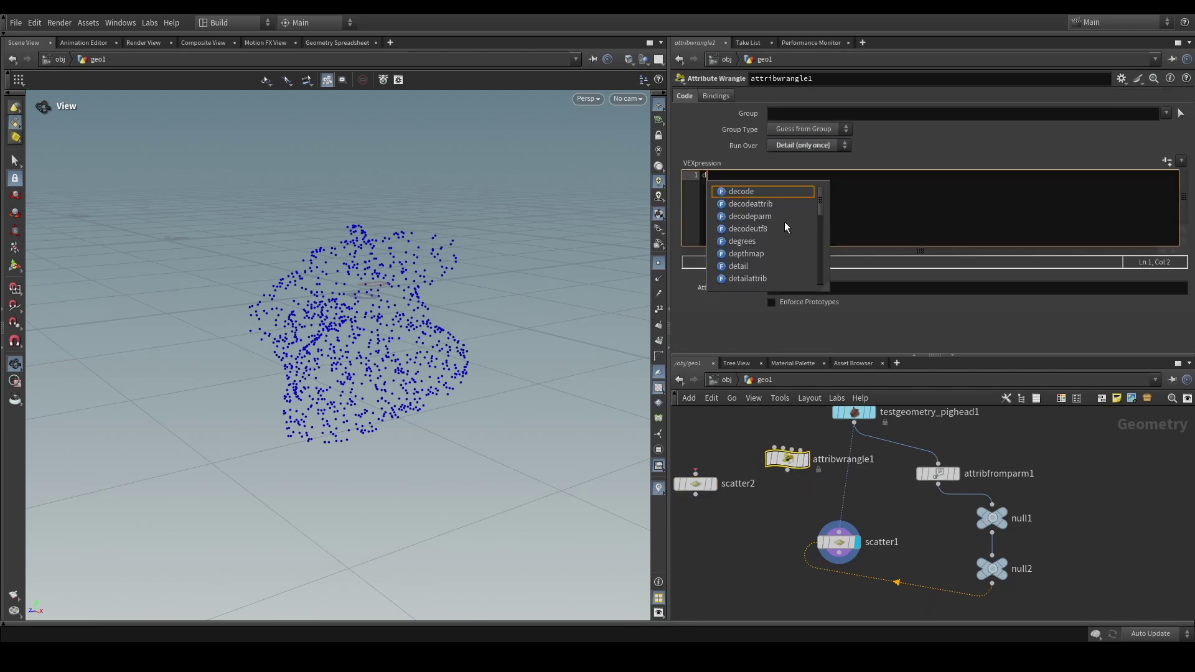
{"action": "type", "text": "@"}
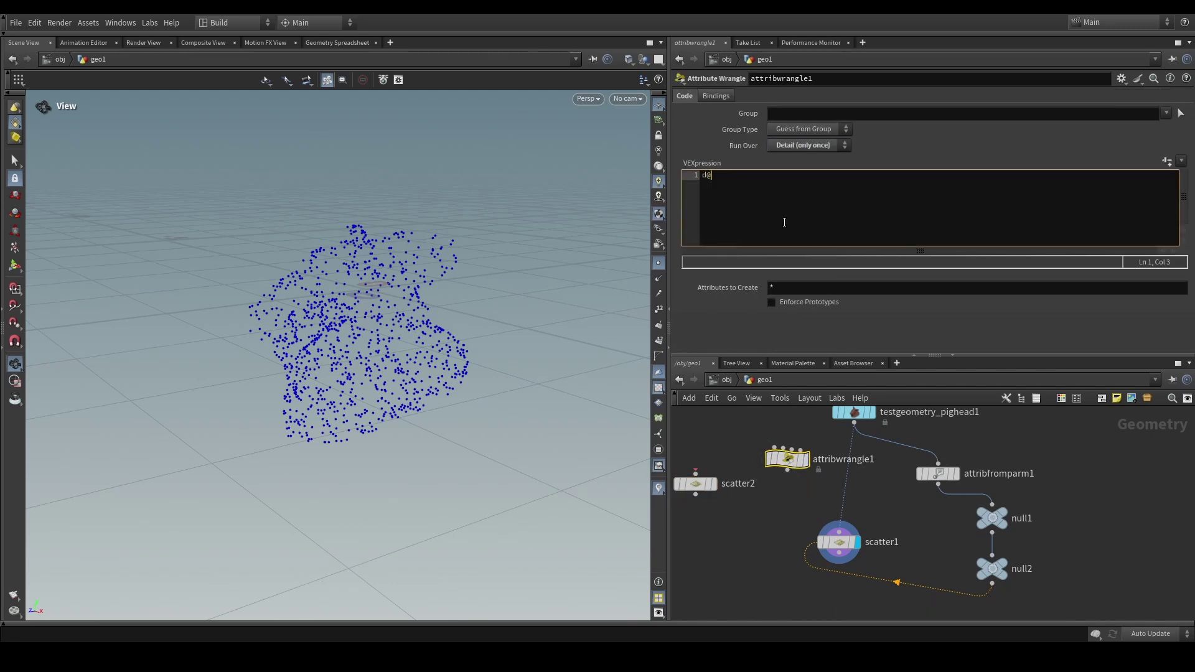
{"action": "type", "text": "parms = set()"}
{"action": "type", "text": ";"}
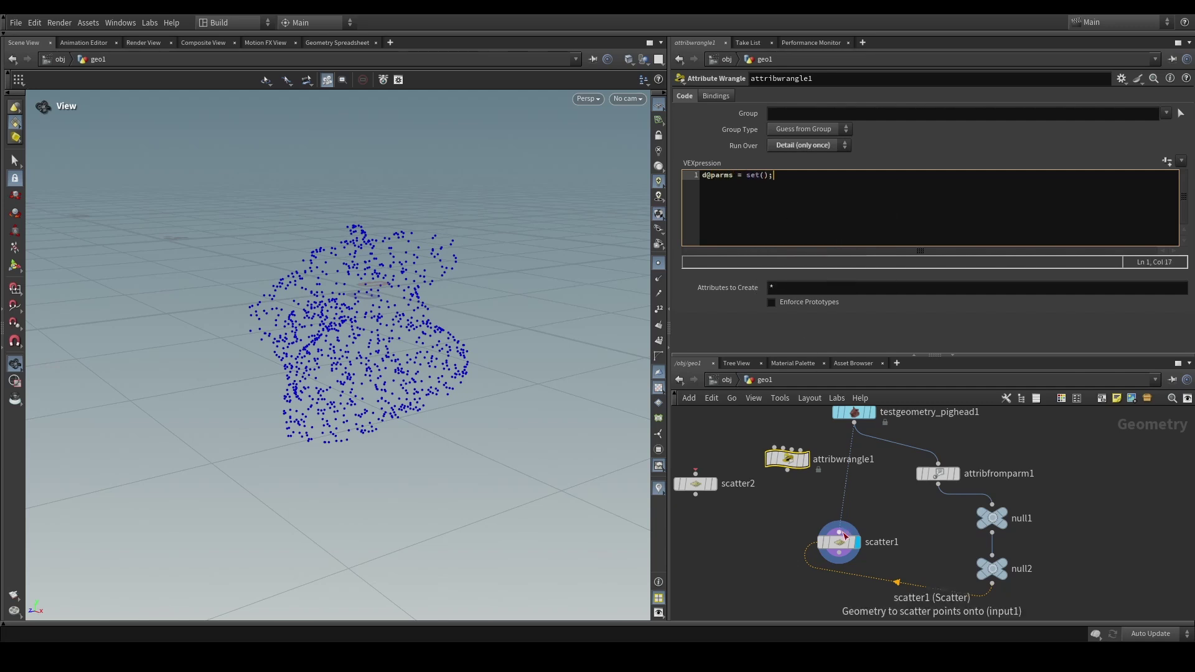
Step: Point scatter1's Spare Input 0 to attribwrangle1 and check the wrangle's node information
{"action": "left_click", "coordinate": [844, 537]}
{"action": "mouse_move", "coordinate": [790, 462]}
{"action": "left_click_drag", "start_coordinate": [789, 461], "coordinate": [827, 326]}
{"action": "left_click", "coordinate": [789, 461]}
{"action": "middle_click", "coordinate": [790, 464]}
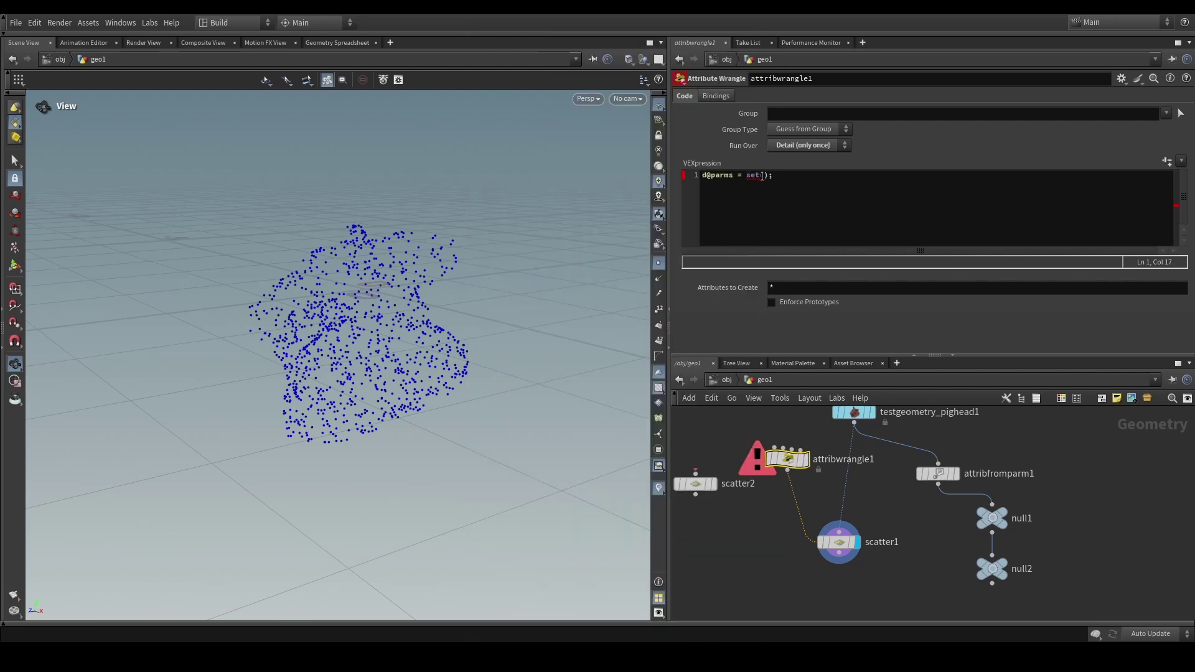
Step: Complete the wrangle's call as set("npts", 1000), first trying 5000 as the value
{"action": "left_click", "coordinate": [764, 177]}
{"action": "type", "text": "\"npts\""}
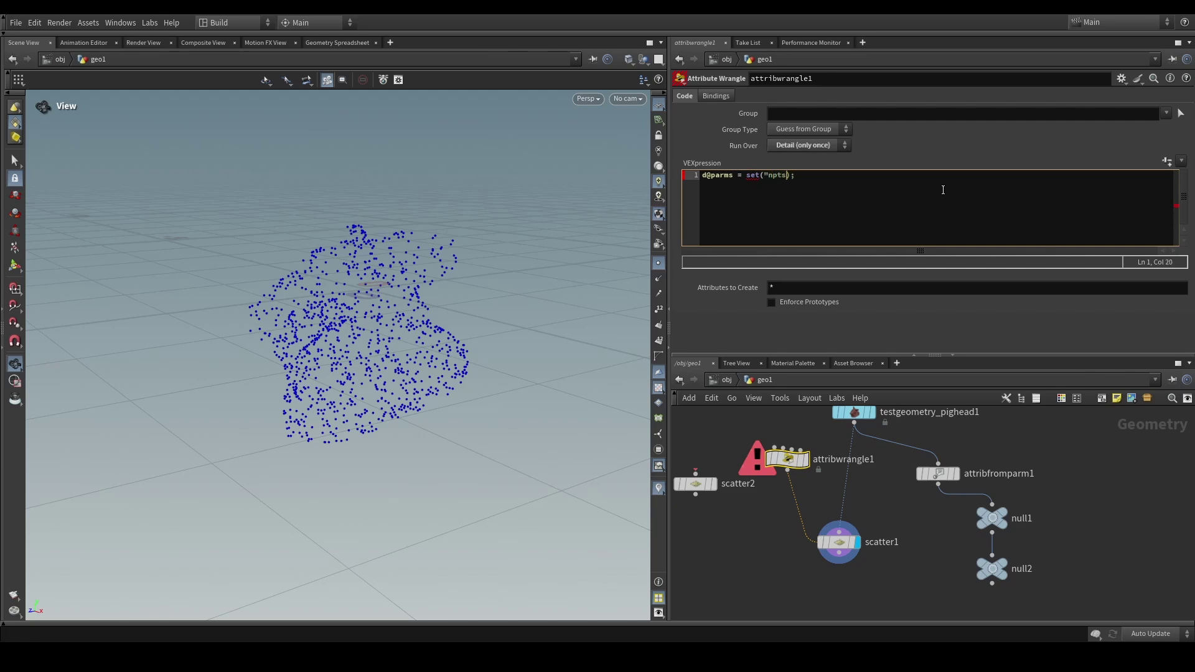
{"action": "type", "text": ", 5000"}
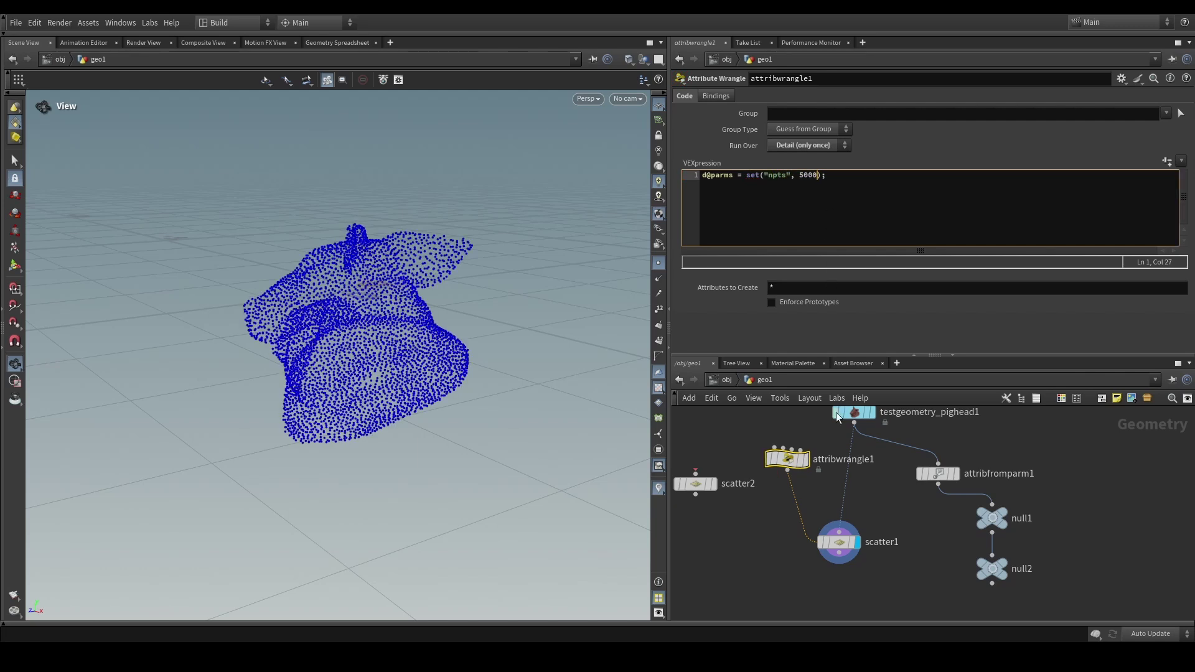
{"action": "left_click_drag", "start_coordinate": [801, 176], "coordinate": [805, 178]}
{"action": "type", "text": "1"}
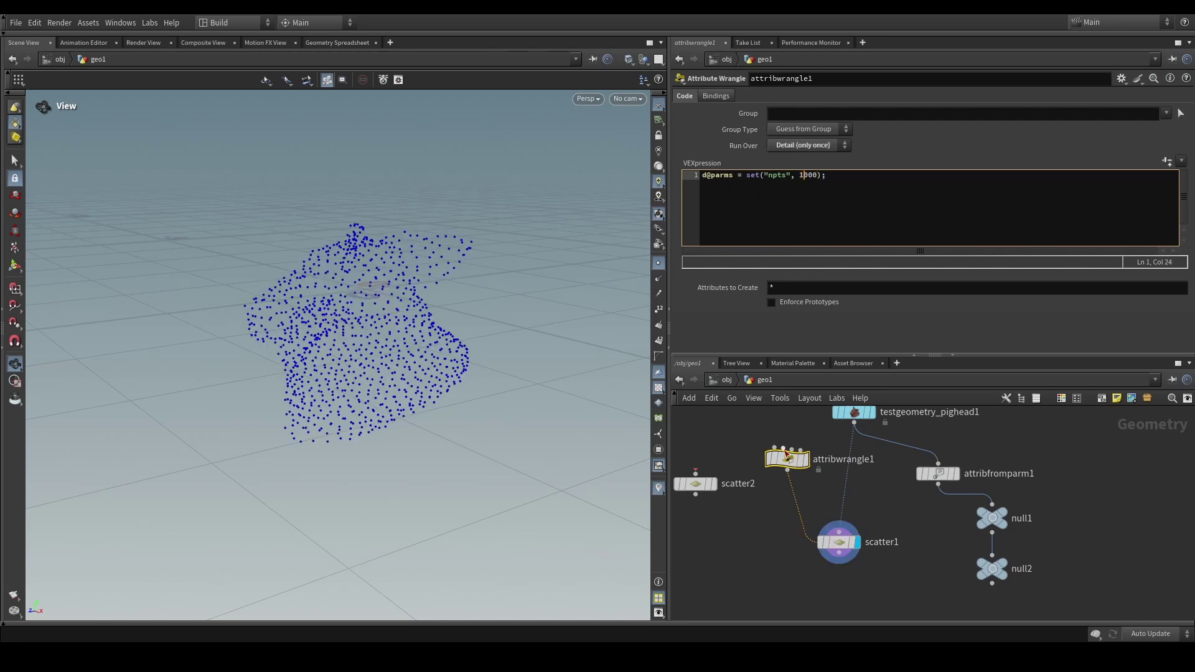
Step: Inspect attribwrangle1's parms detail attribute in its geometry spreadsheet, then close both windows
{"action": "right_click", "coordinate": [789, 464]}
{"action": "left_click", "coordinate": [810, 451]}
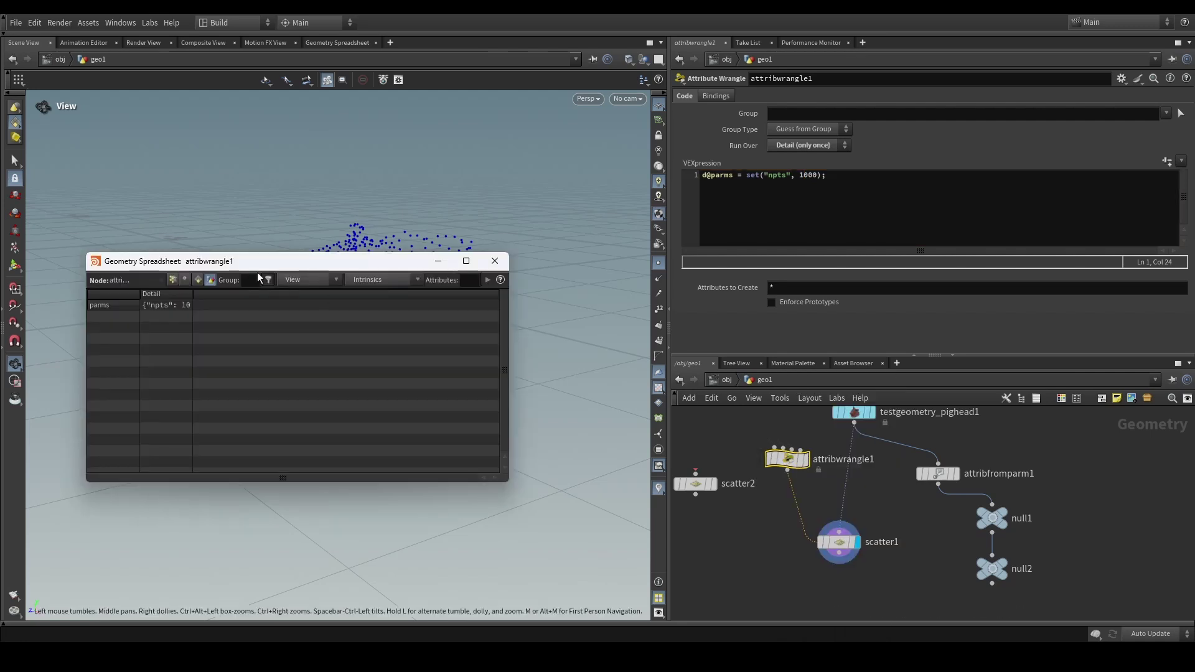
{"action": "right_click", "coordinate": [177, 309]}
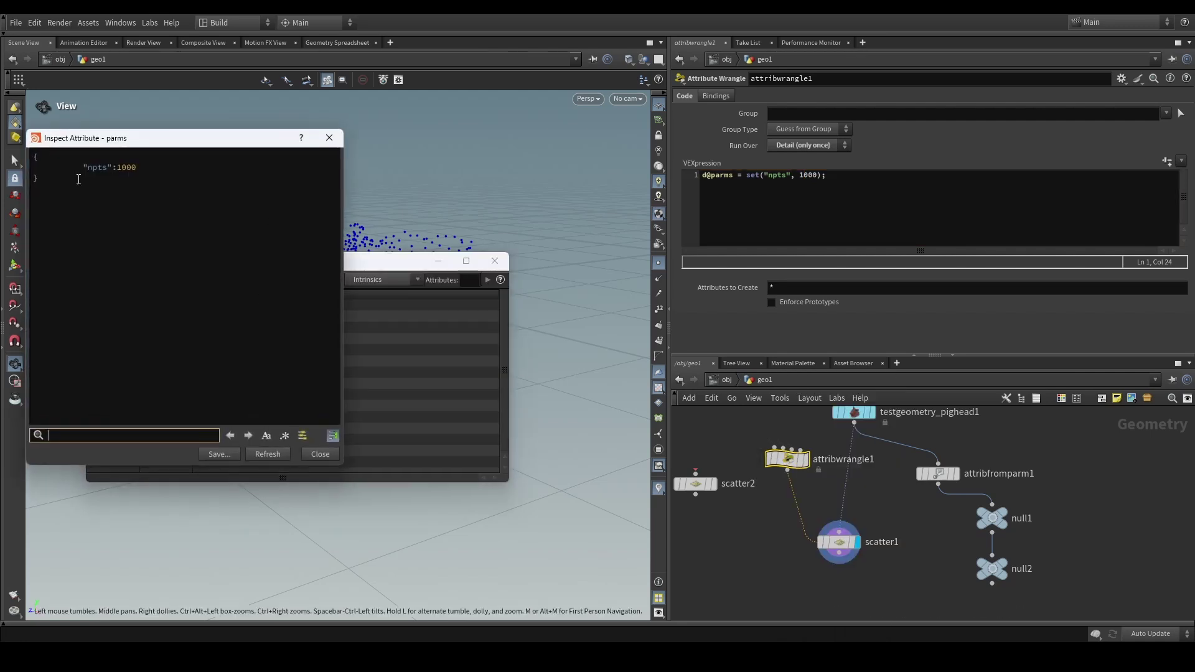
{"action": "left_click_drag", "start_coordinate": [93, 201], "coordinate": [71, 169]}
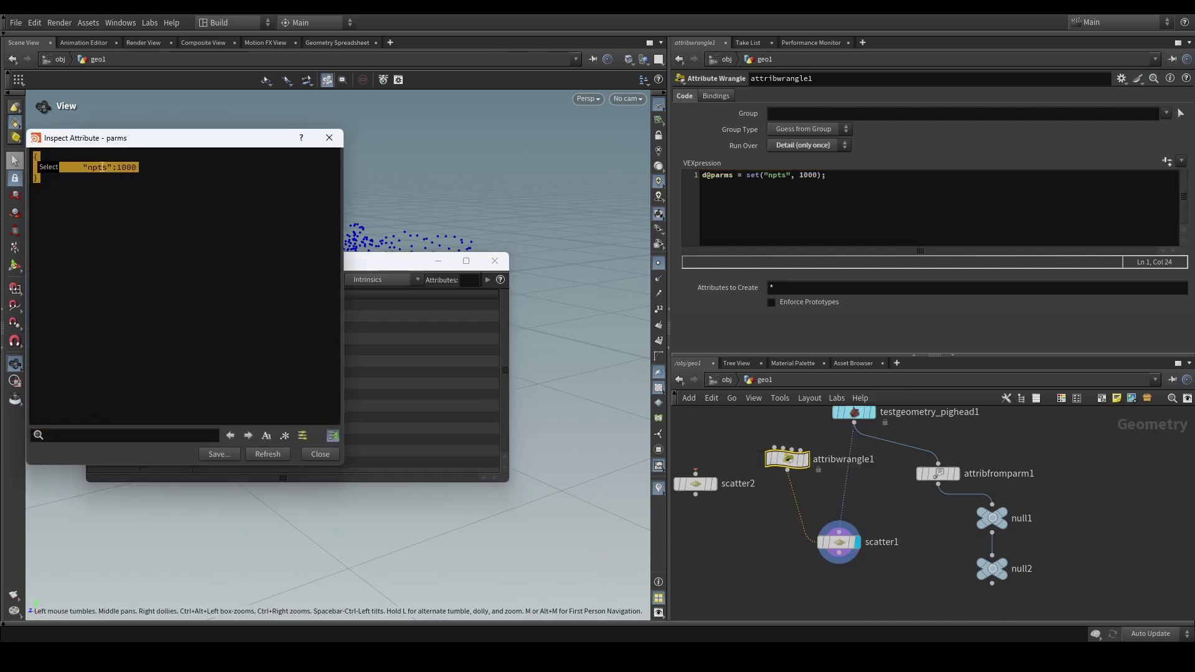
{"action": "left_click", "coordinate": [329, 138]}
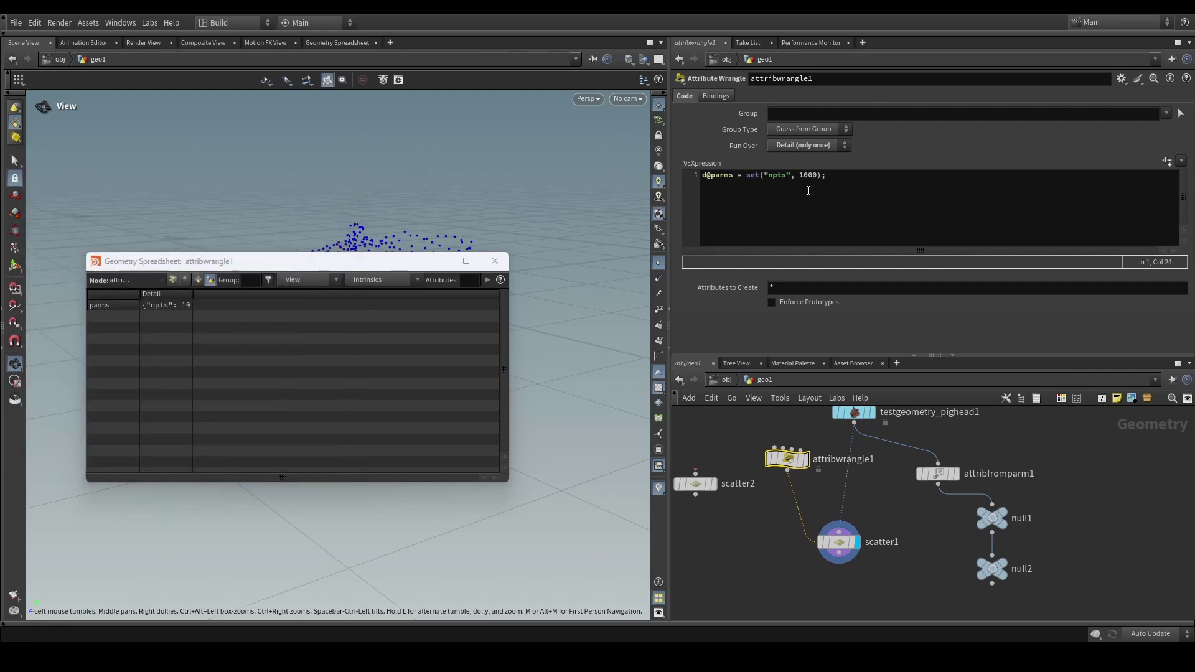
{"action": "left_click", "coordinate": [495, 260]}
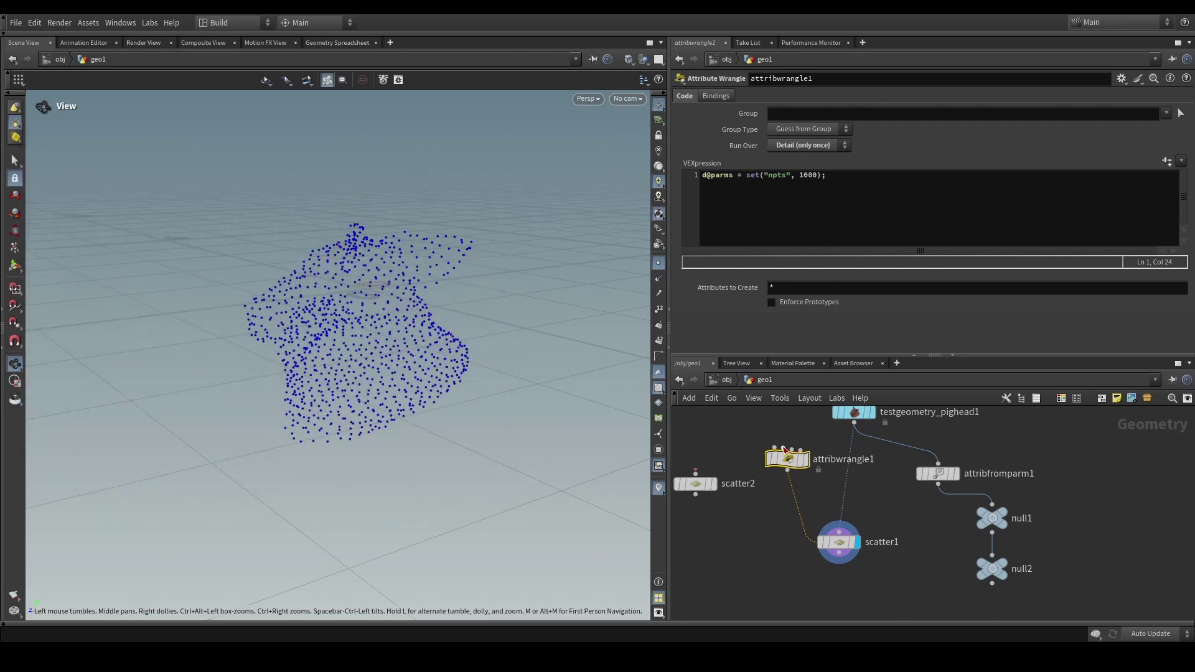
Step: Set the npts value in attribwrangle1's VEXpression to 2000
{"action": "left_click", "coordinate": [802, 176]}
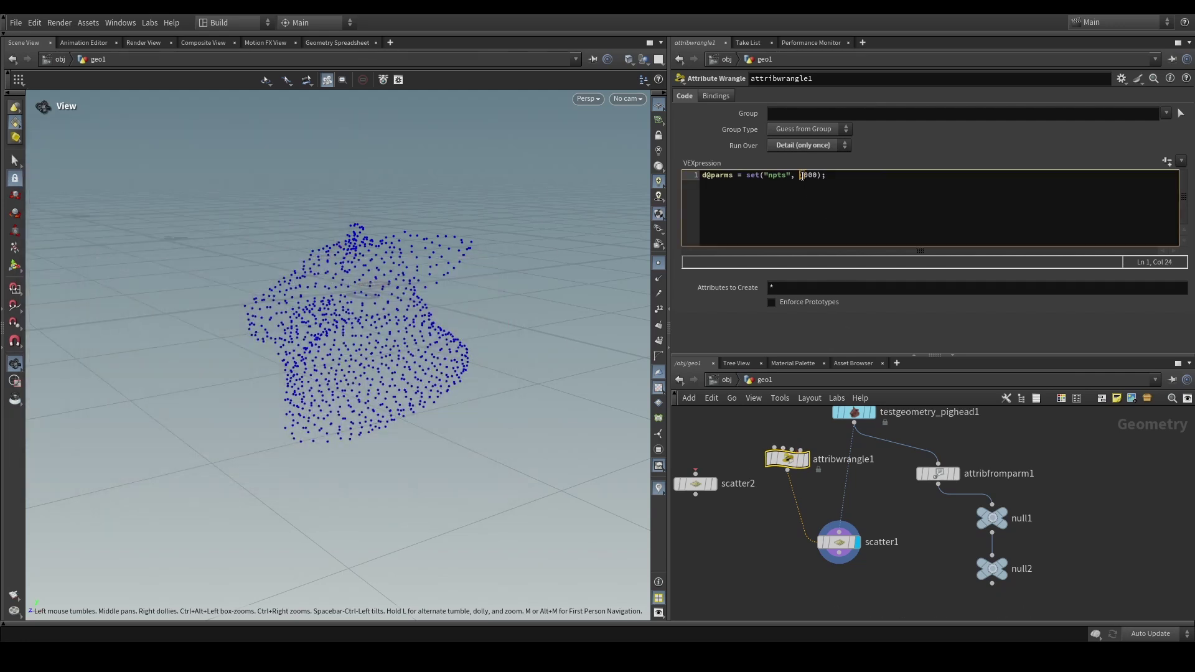
{"action": "left_click", "coordinate": [862, 522]}
{"action": "key", "text": "BackSpace"}
{"action": "type", "text": "2"}
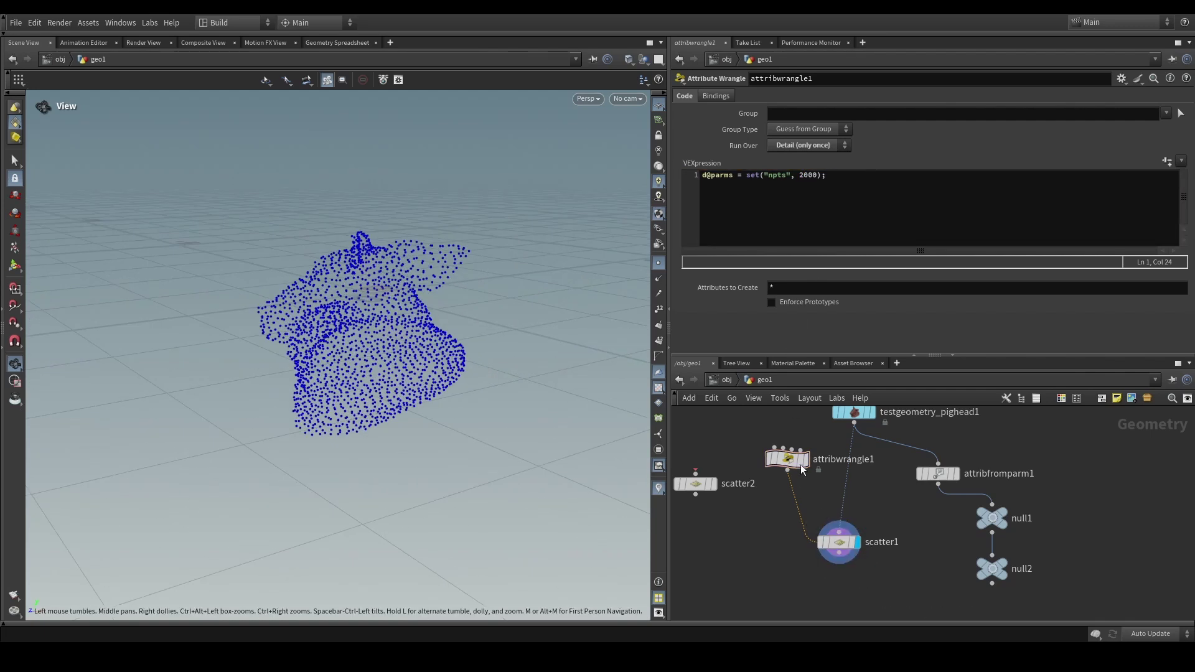
Step: Examine scatter1's parameters and spare input, and compare them with the parameter values on scatter2
{"action": "middle_click_drag", "start_coordinate": [772, 520], "coordinate": [807, 528]}
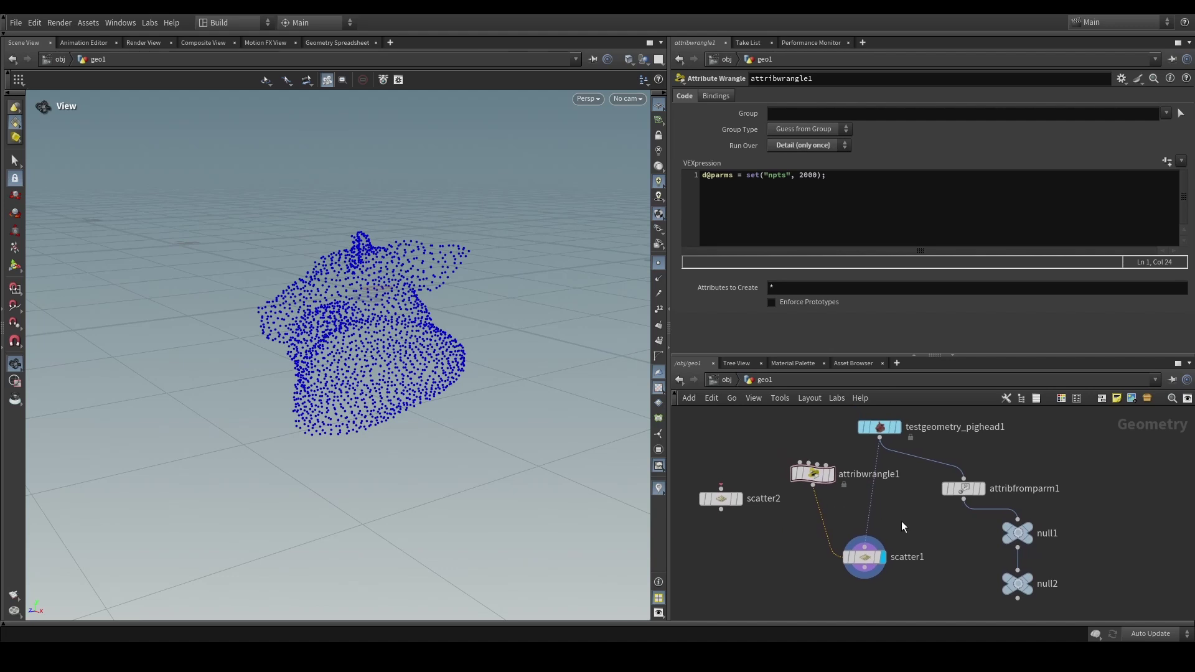
{"action": "left_click", "coordinate": [865, 557]}
{"action": "left_click", "coordinate": [805, 570]}
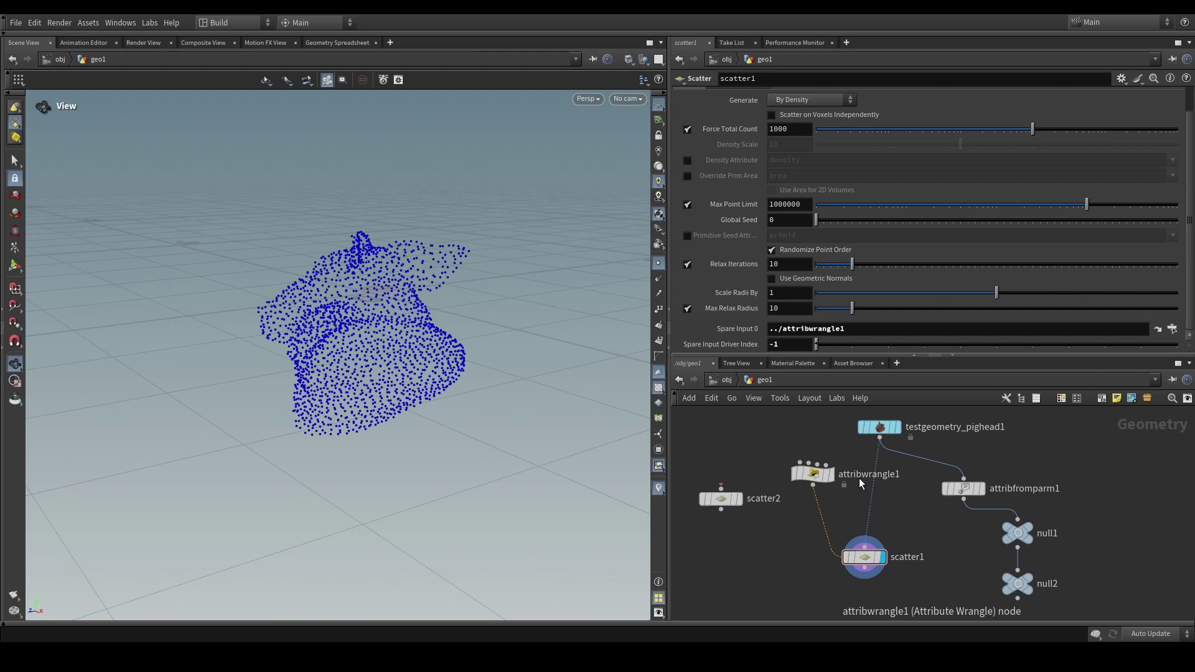
{"action": "left_click", "coordinate": [867, 556]}
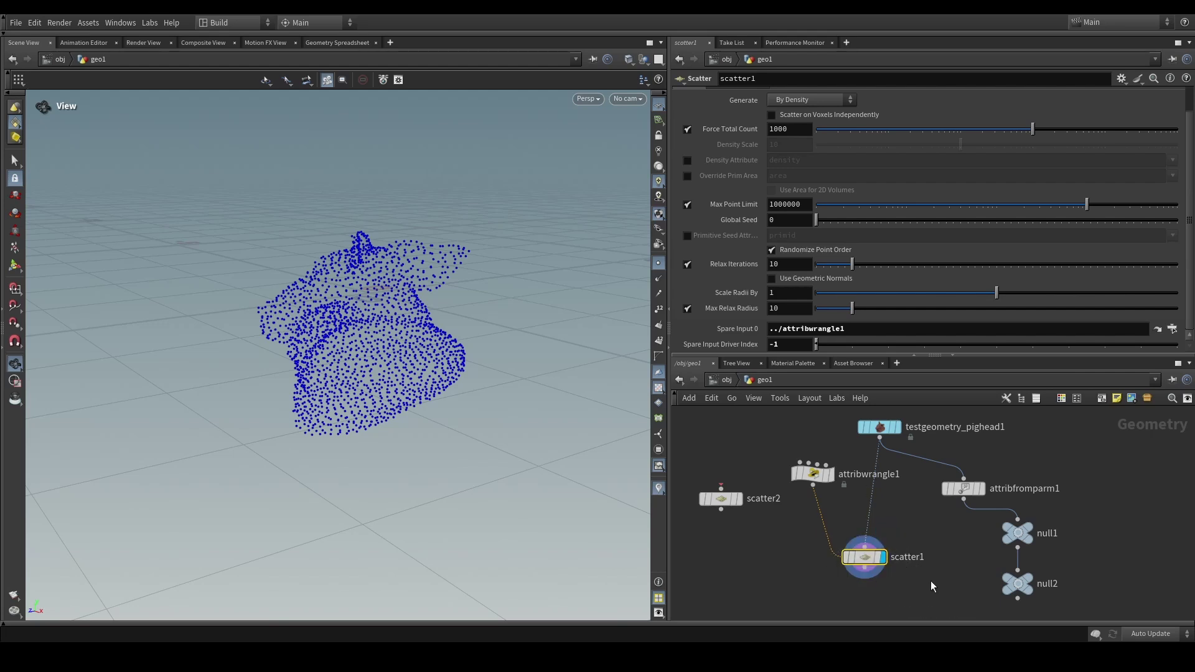
{"action": "middle_click_drag", "start_coordinate": [931, 582], "coordinate": [902, 552]}
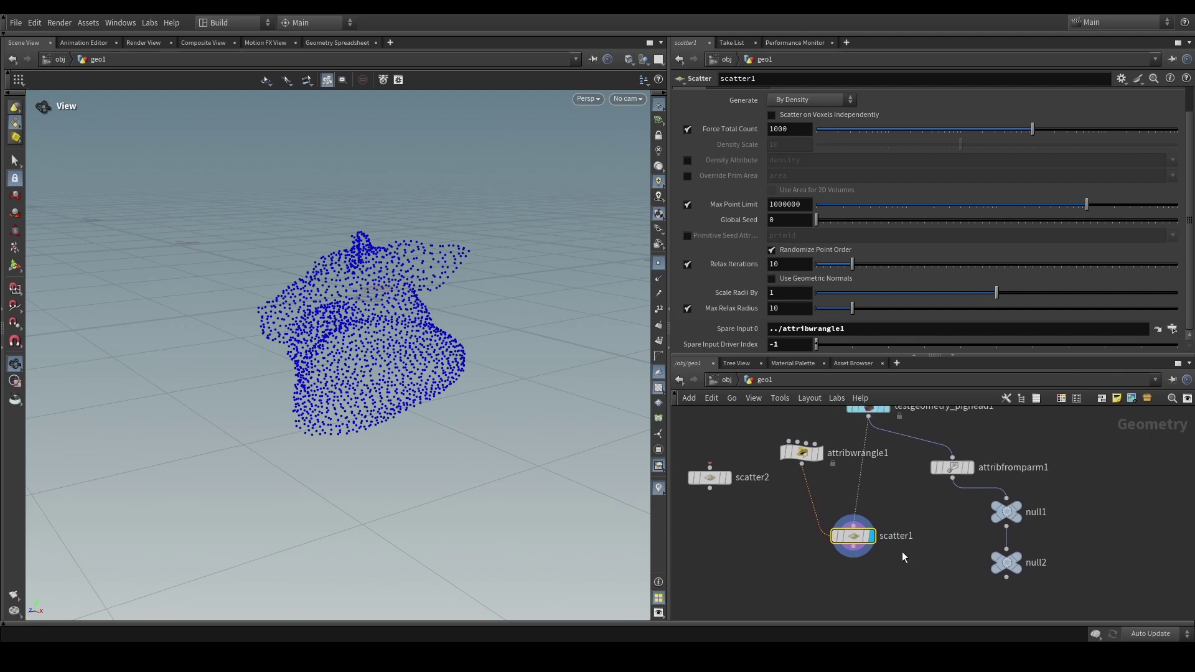
{"action": "left_click", "coordinate": [719, 478]}
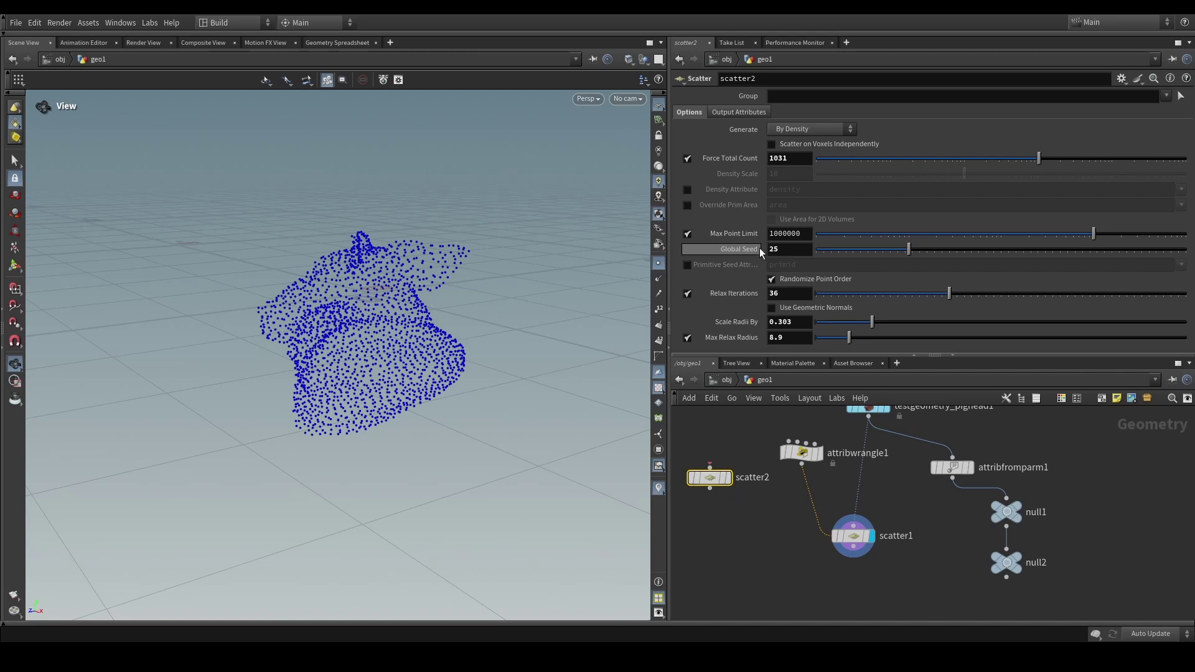
{"action": "middle_click_drag", "start_coordinate": [825, 487], "coordinate": [842, 528]}
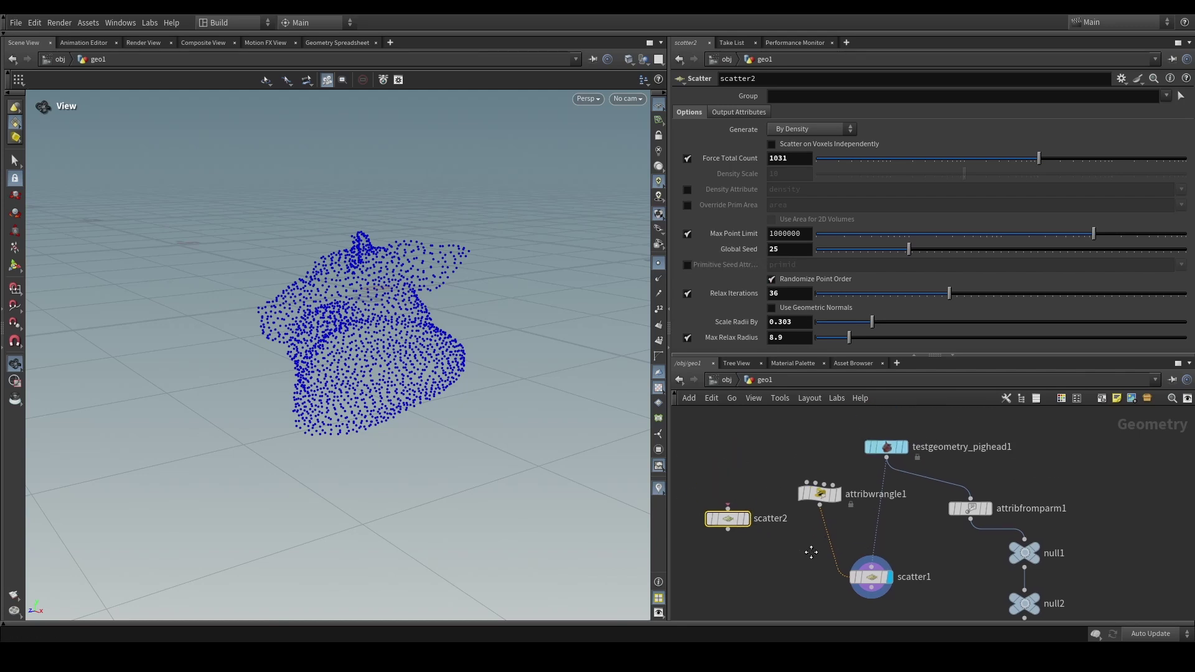
Step: Review the d@parms assignment in attribwrangle1 and the Spare Input Driver Index setting on scatter1
{"action": "left_click", "coordinate": [820, 494]}
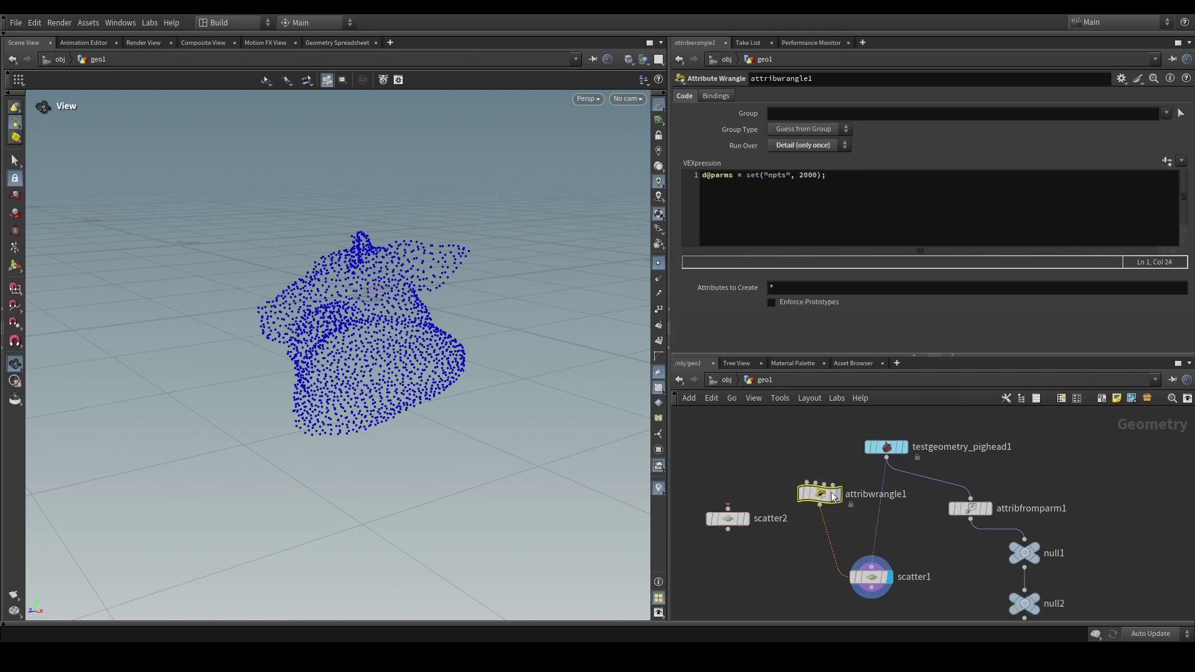
{"action": "left_click_drag", "start_coordinate": [701, 175], "coordinate": [733, 178]}
{"action": "left_click", "coordinate": [877, 580]}
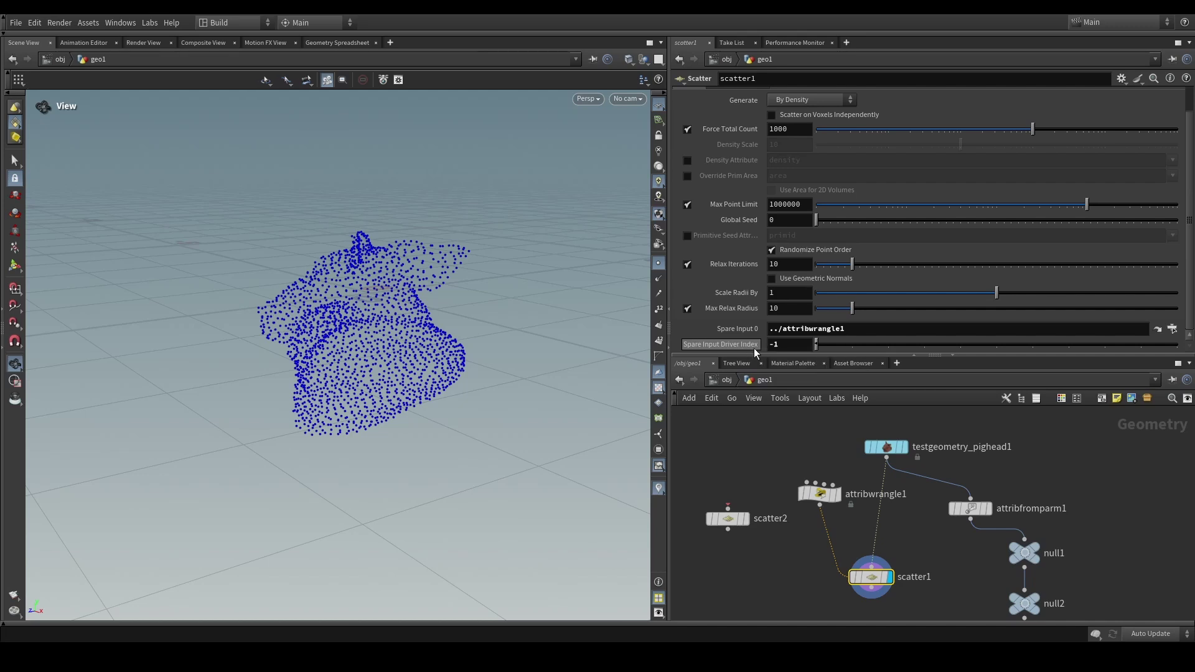
{"action": "left_click", "coordinate": [765, 345]}
{"action": "left_click", "coordinate": [794, 347]}
{"action": "scroll", "coordinate": [783, 455], "scroll_direction": "down", "scroll_amount": 3}
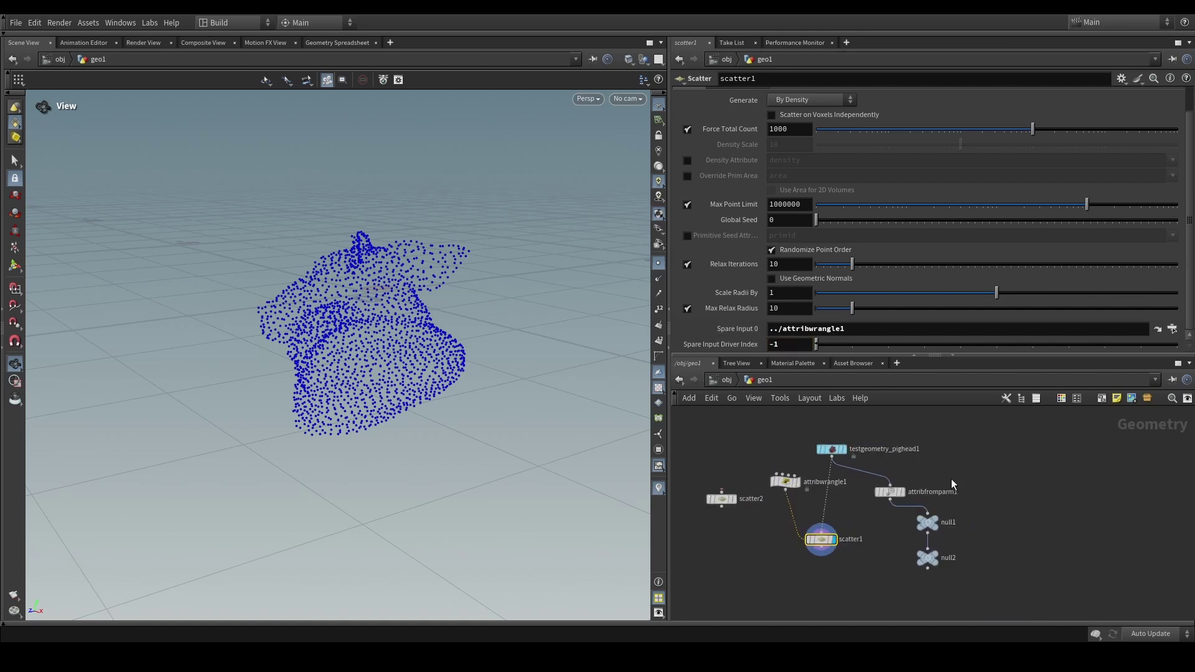
{"action": "scroll", "coordinate": [951, 479], "scroll_direction": "up", "scroll_amount": 2}
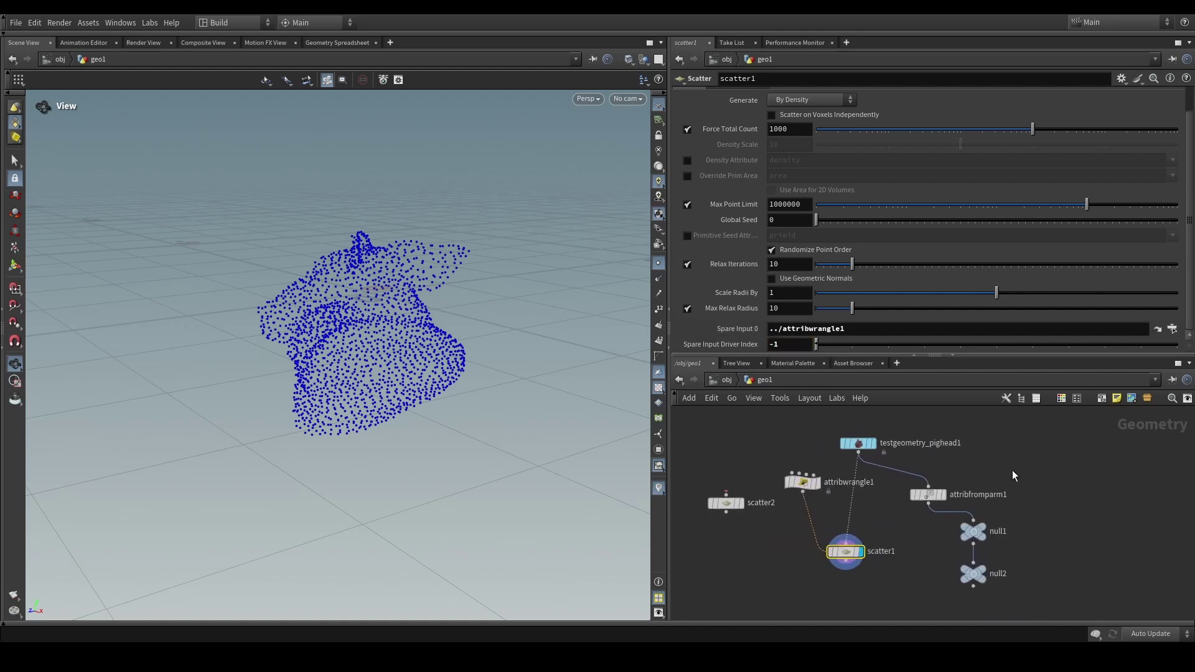